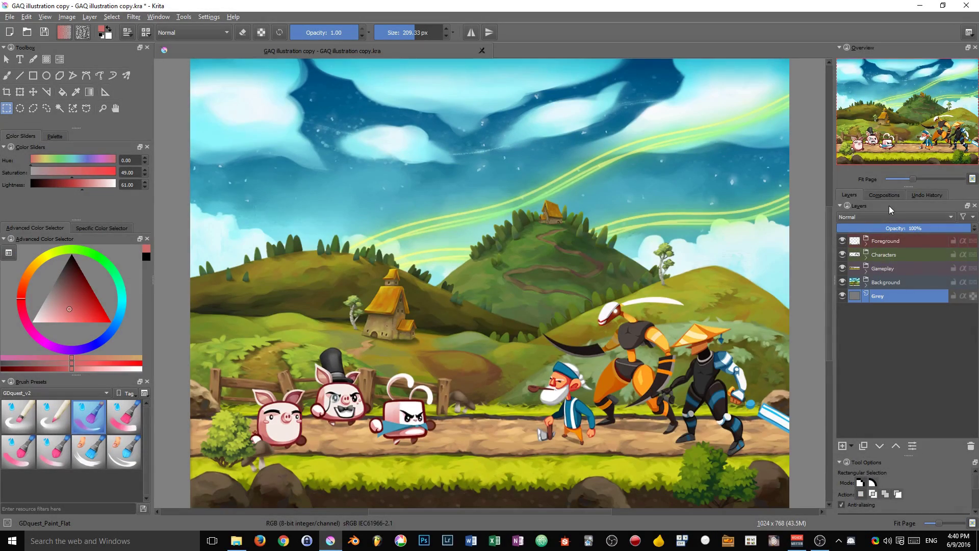
# Step: Float the Layers docker over the canvas and click through Foreground, Background, Gameplay and Characters
pyautogui.moveTo(888, 206); pyautogui.dragTo(446, 84)
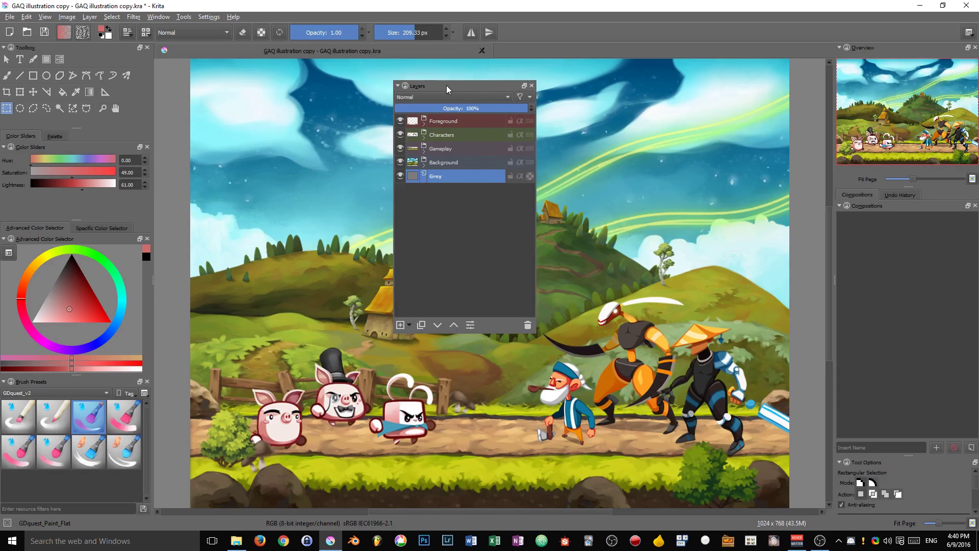
pyautogui.click(458, 121)
pyautogui.click(458, 163)
pyautogui.click(475, 147)
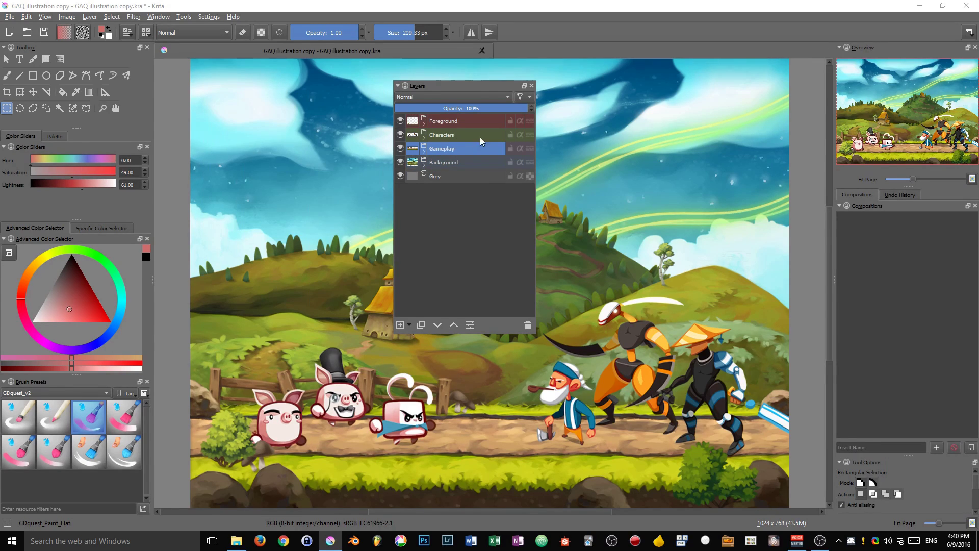
pyautogui.click(482, 133)
pyautogui.click(472, 159)
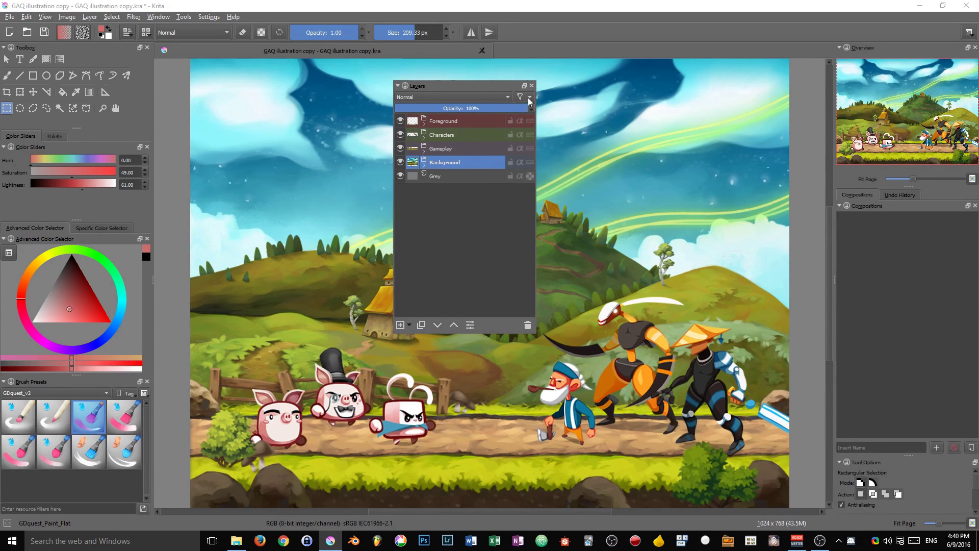
pyautogui.click(457, 136)
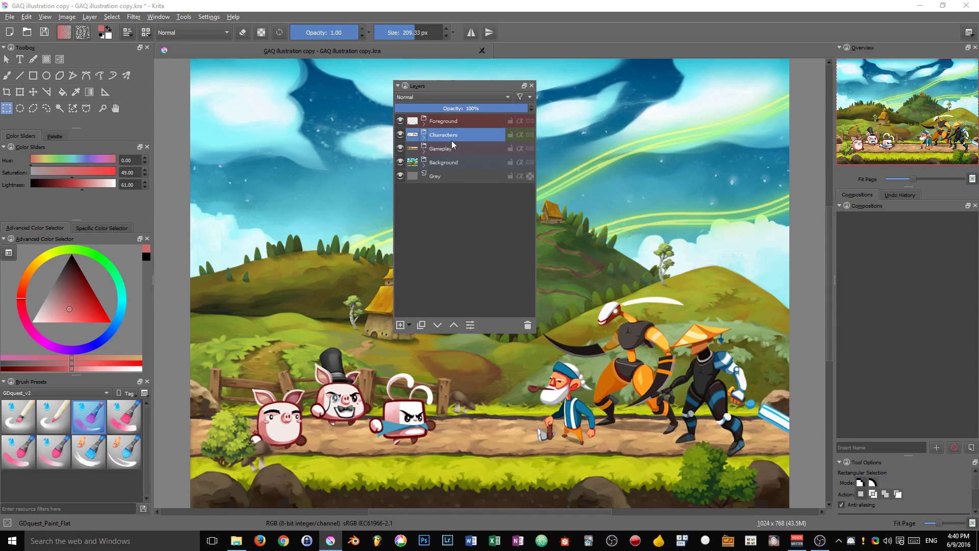
# Step: Expand the Gameplay group and select mgRock3 copy 3 through mgRock1.png copy
pyautogui.click(449, 144)
pyautogui.click(456, 163)
pyautogui.keyDown('shift'); pyautogui.click(479, 189); pyautogui.keyUp('shift')
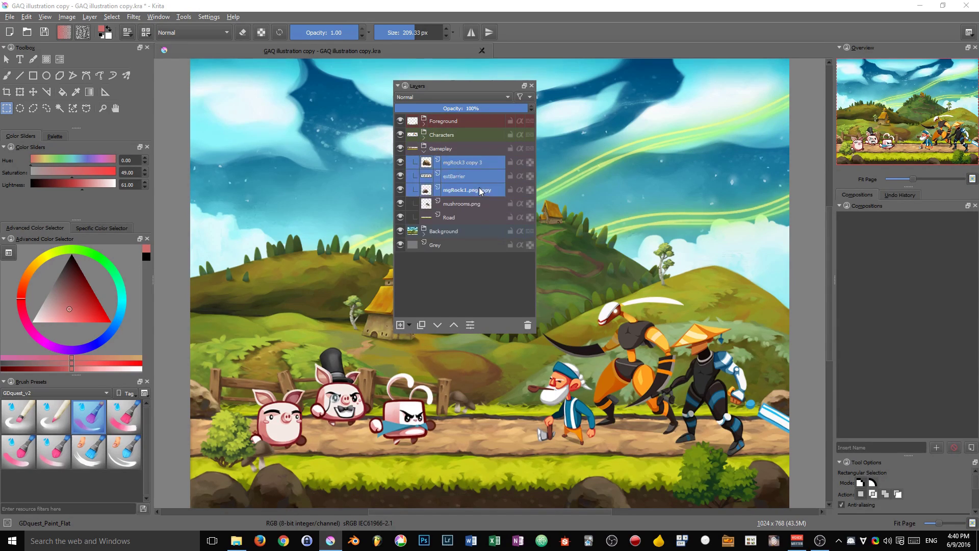
# Step: Clear the colour label from the selected rock layers, then select only mgRock1.png copy
pyautogui.rightClick(473, 179)
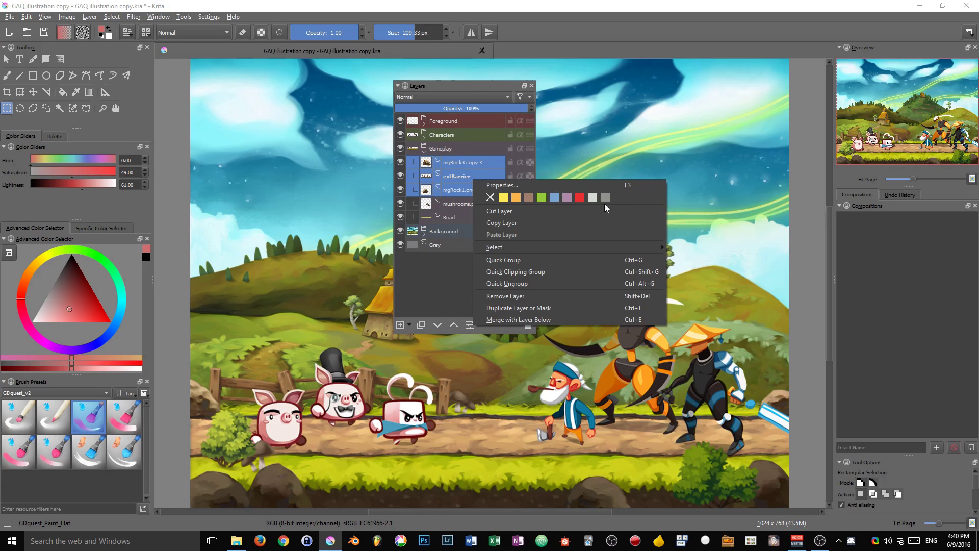
pyautogui.click(503, 198)
pyautogui.rightClick(464, 175)
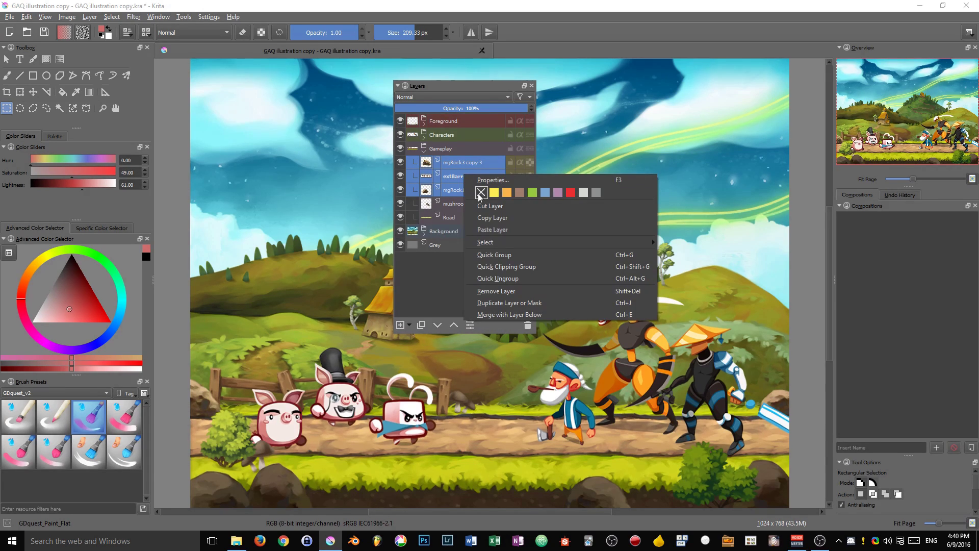
pyautogui.click(479, 193)
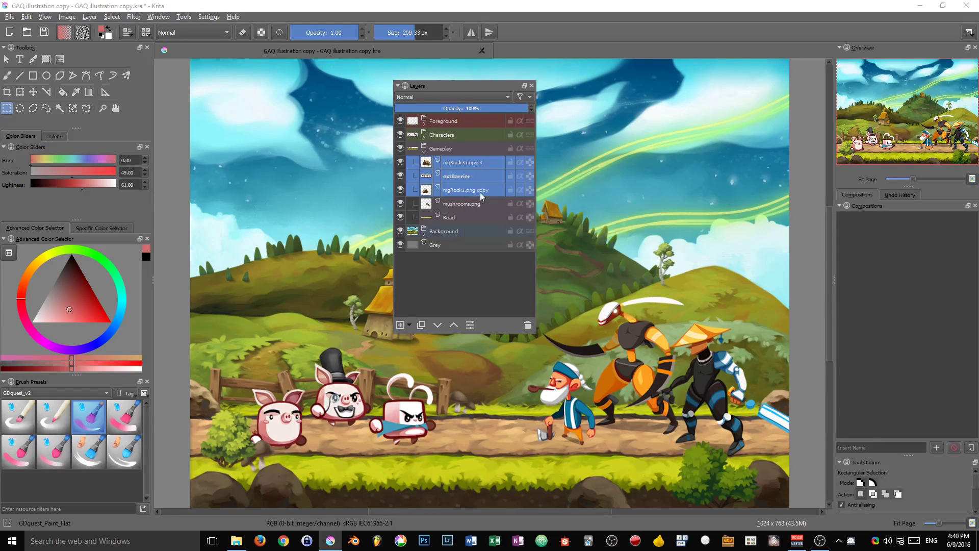
pyautogui.click(485, 194)
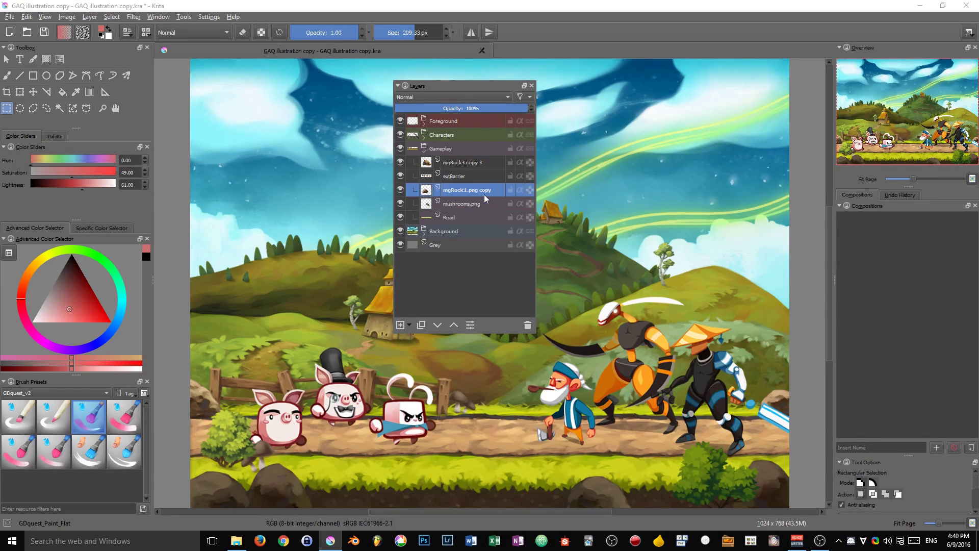
# Step: Reselect mgRock3 copy 3 through mgRock1.png copy and filter the list to blue-labelled layers
pyautogui.keyDown('shift'); pyautogui.click(478, 166); pyautogui.keyUp('shift')
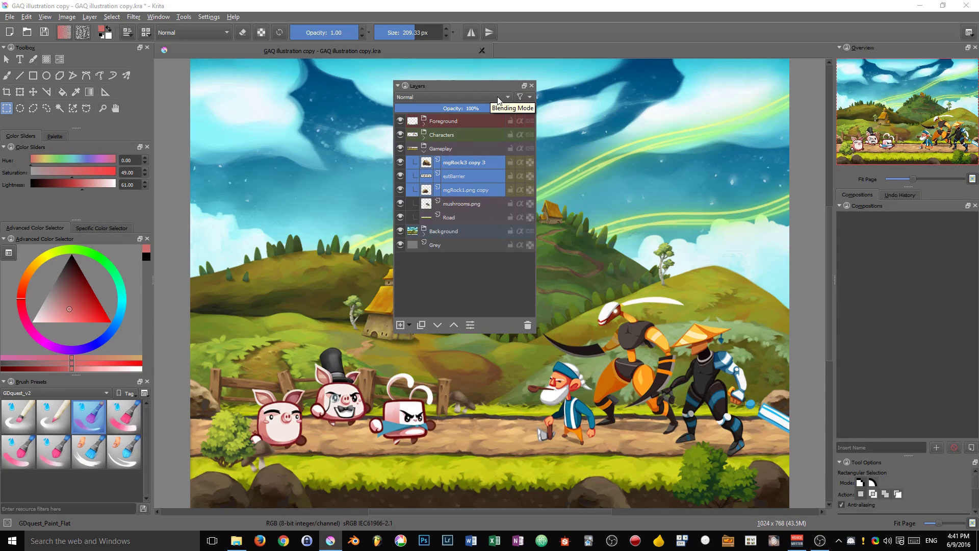
pyautogui.click(529, 97)
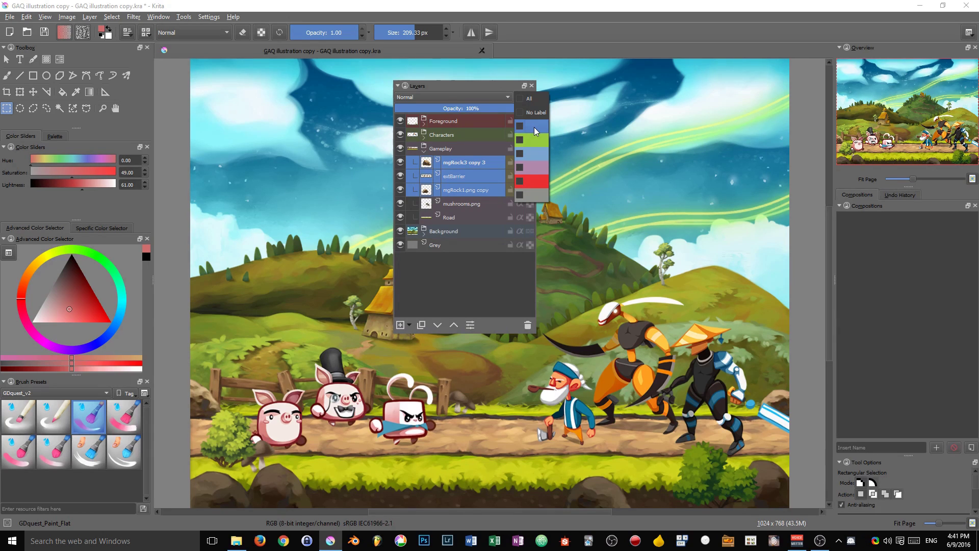
pyautogui.click(527, 155)
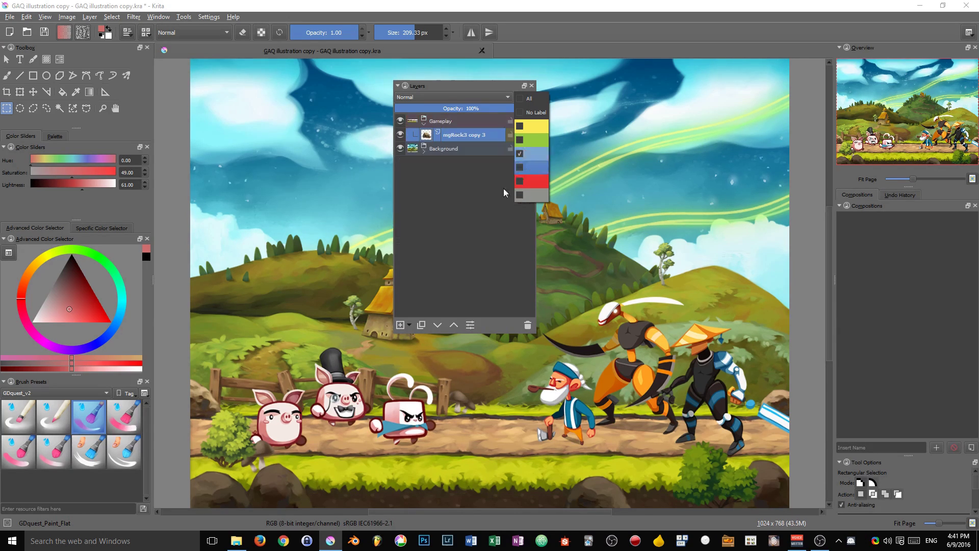
# Step: Expand the Background group and select Group 20
pyautogui.click(450, 146)
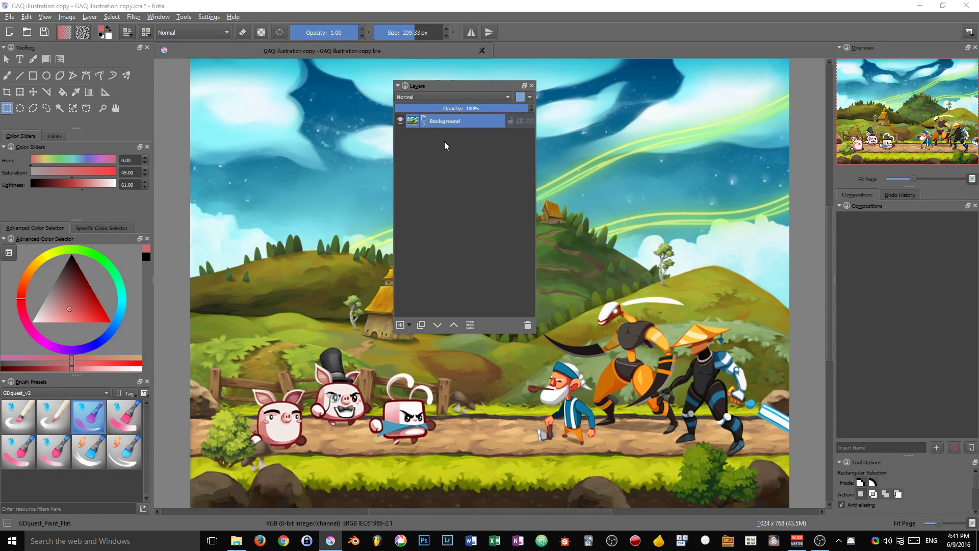
pyautogui.click(423, 123)
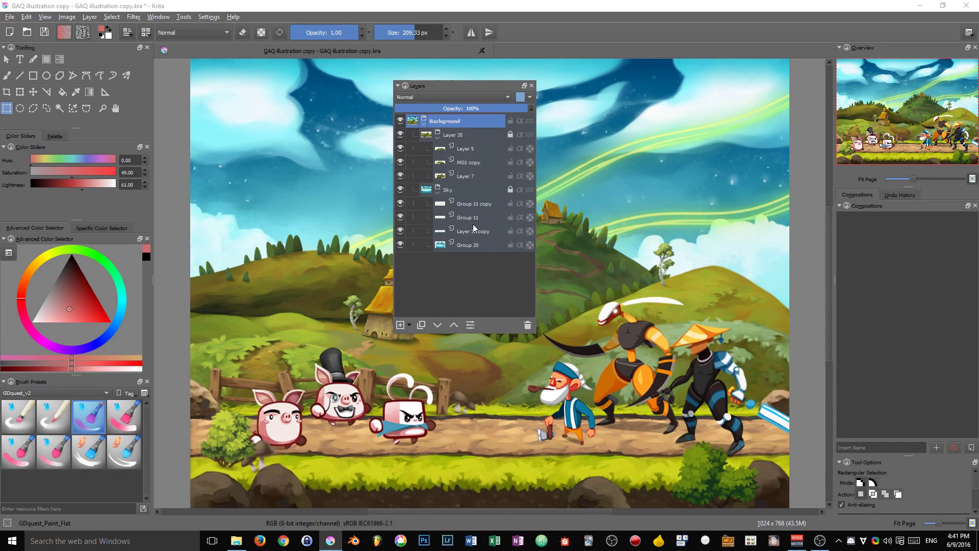
pyautogui.click(478, 246)
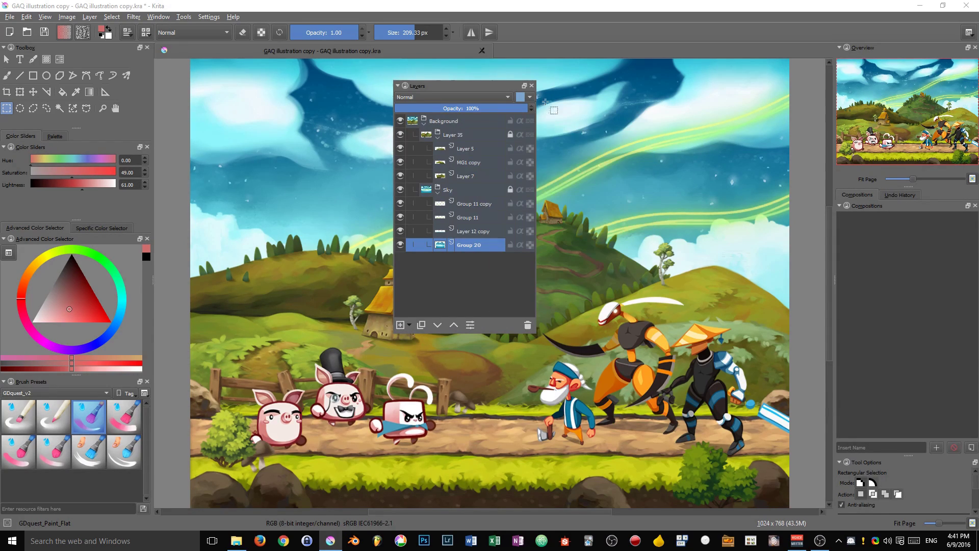
# Step: Add the purple and blue labels to the layer filter
pyautogui.click(528, 98)
pyautogui.click(519, 166)
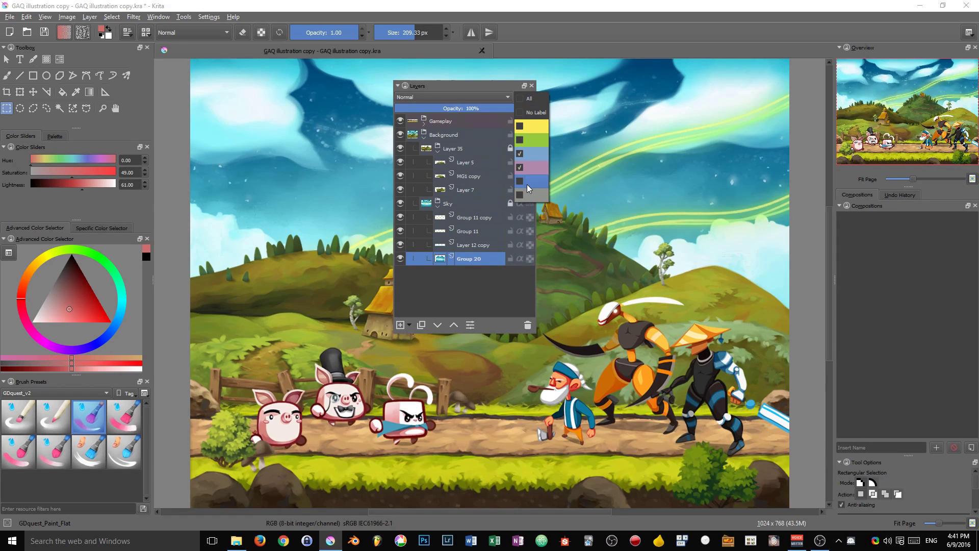
pyautogui.click(527, 184)
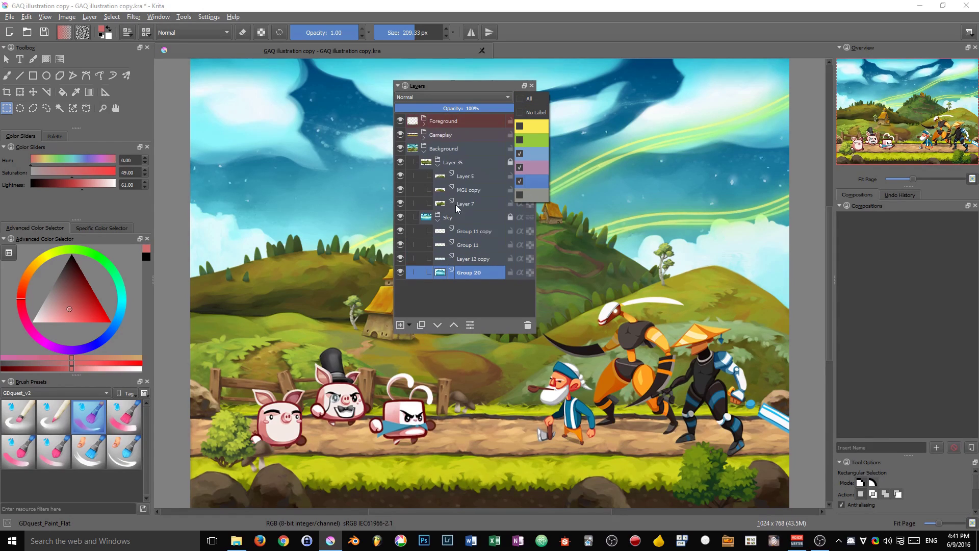
pyautogui.click(428, 135)
# Step: Expand Foreground and Gameplay to browse mushrooms.png, then collapse all groups and select Background
pyautogui.click(424, 124)
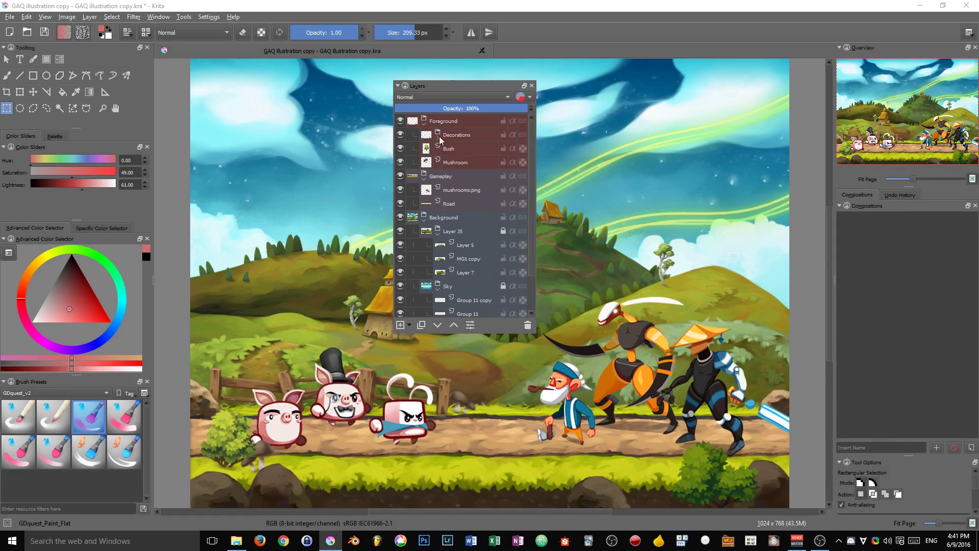
pyautogui.click(444, 127)
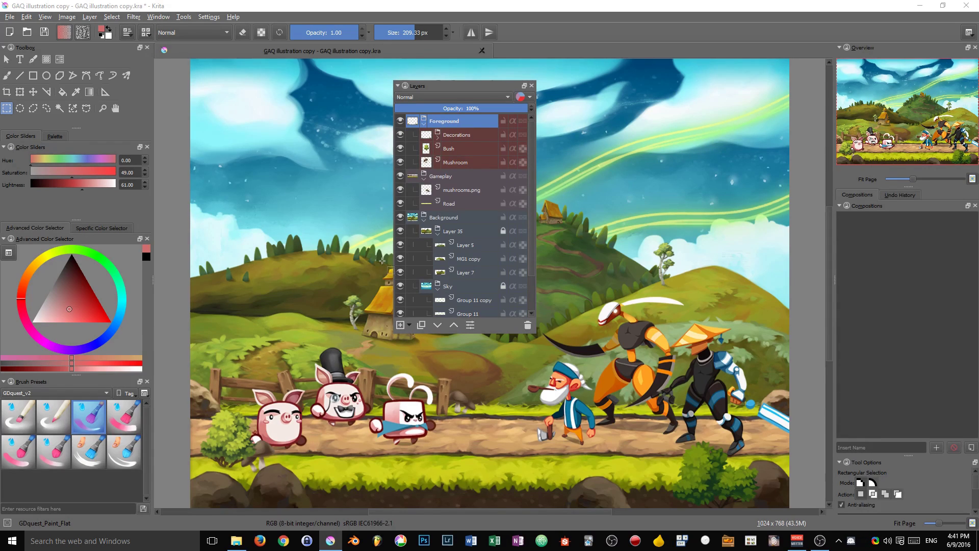
pyautogui.click(464, 188)
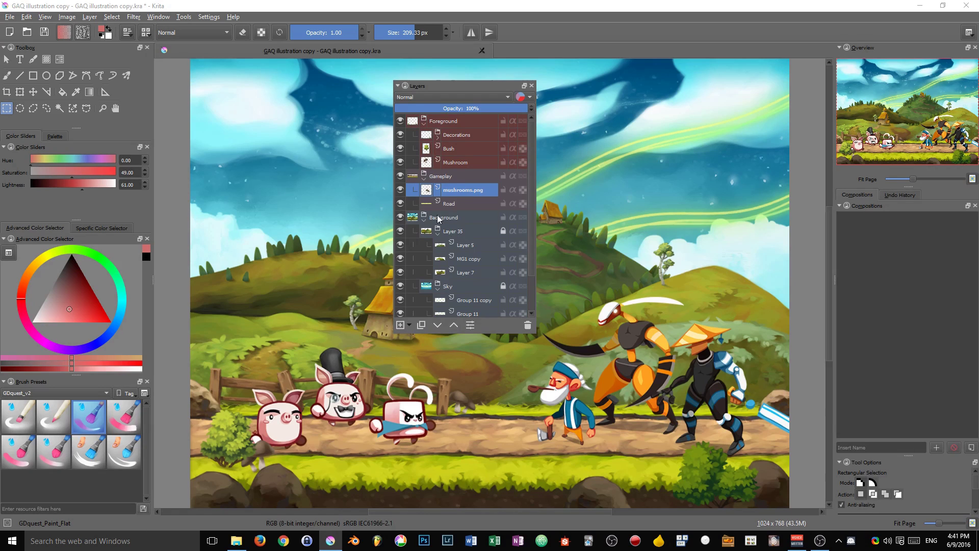
pyautogui.click(424, 218)
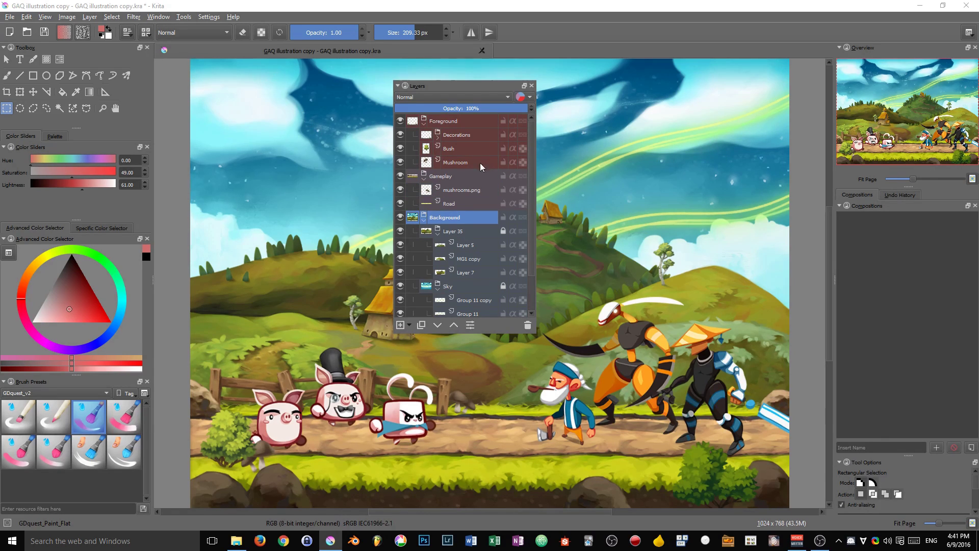
pyautogui.scroll(-1, 527, 184)
pyautogui.scroll(1, 527, 185)
pyautogui.click(425, 223)
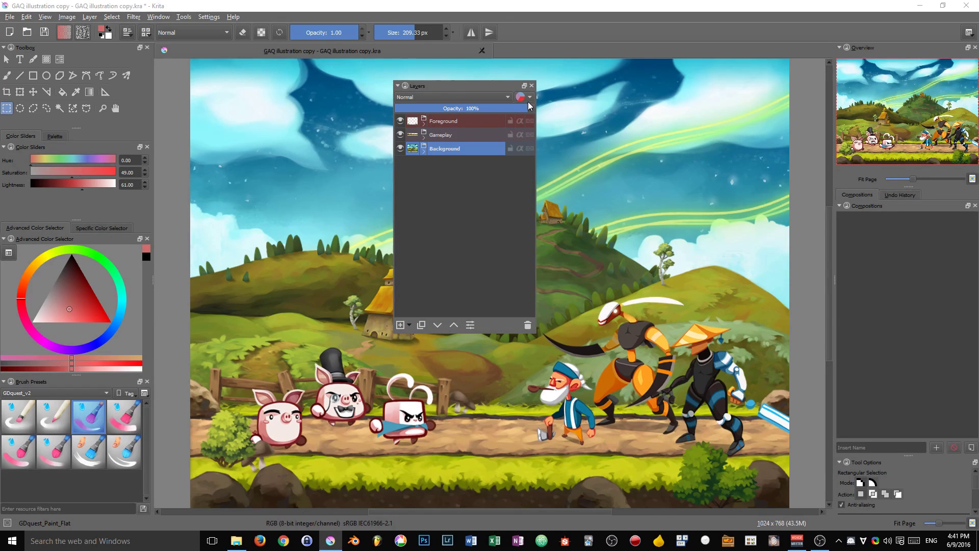
pyautogui.click(457, 134)
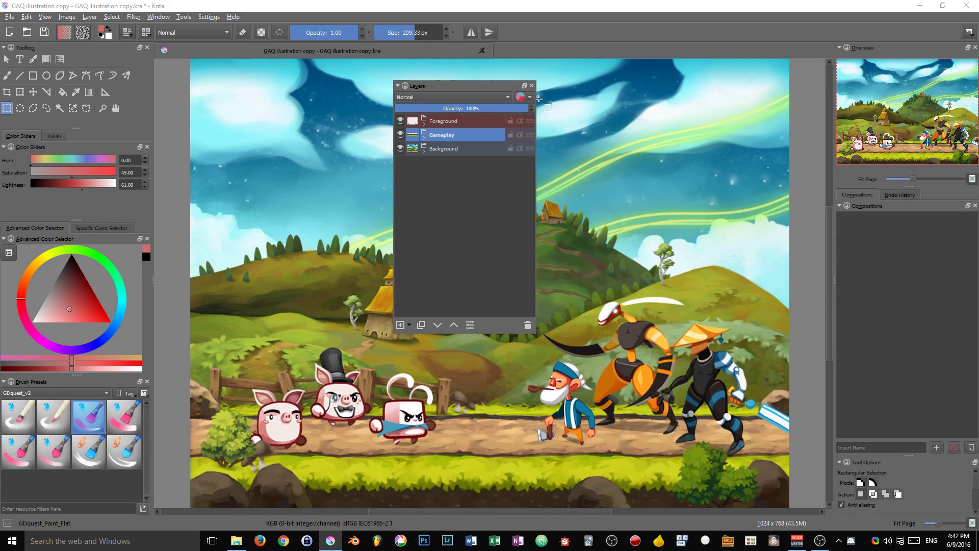
pyautogui.click(464, 149)
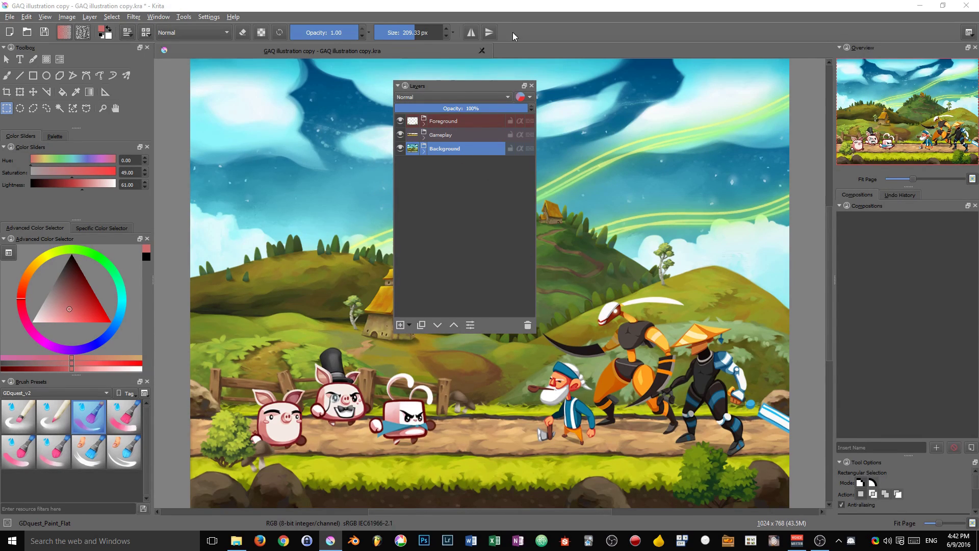
# Step: Remove red, purple and light blue from the label filter and select the Characters group
pyautogui.click(520, 98)
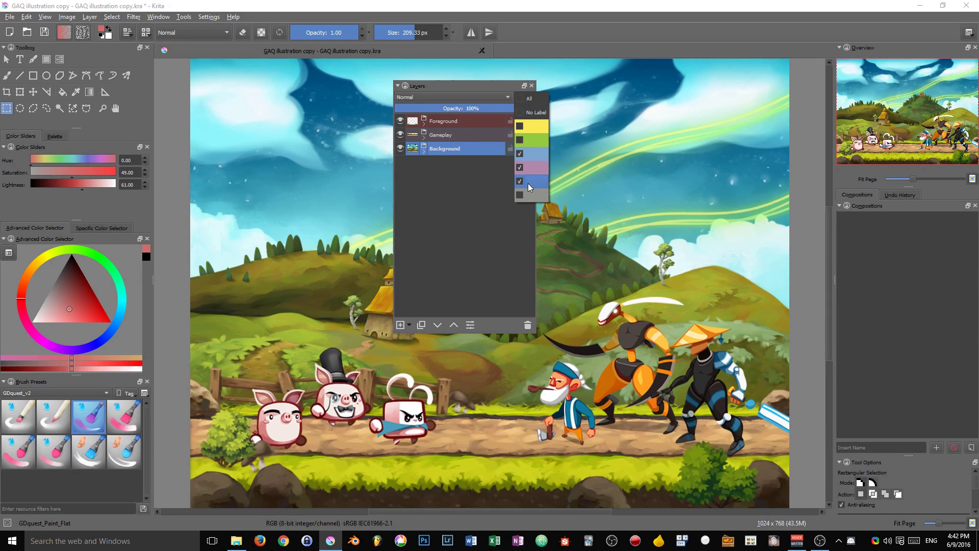
pyautogui.click(528, 181)
pyautogui.click(528, 168)
pyautogui.click(528, 153)
pyautogui.click(439, 135)
pyautogui.click(523, 97)
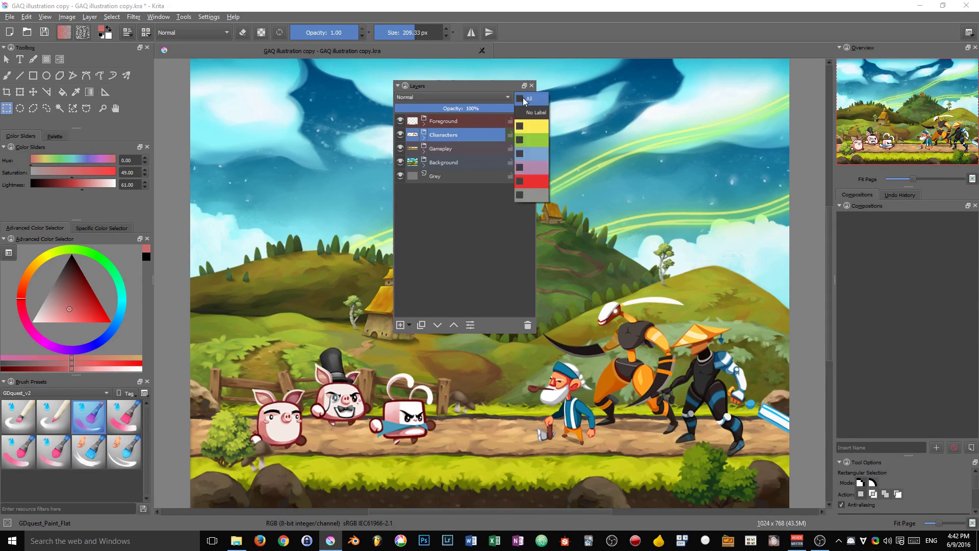
# Step: Expand Characters and Dan the Rabbit, browsing Meta dash, Piggy and Count piggy
pyautogui.click(423, 137)
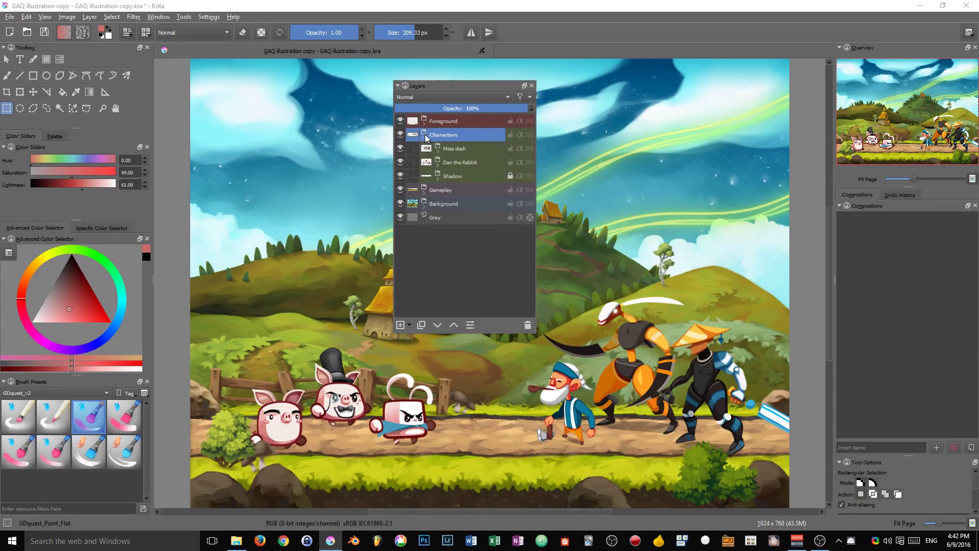
pyautogui.click(470, 149)
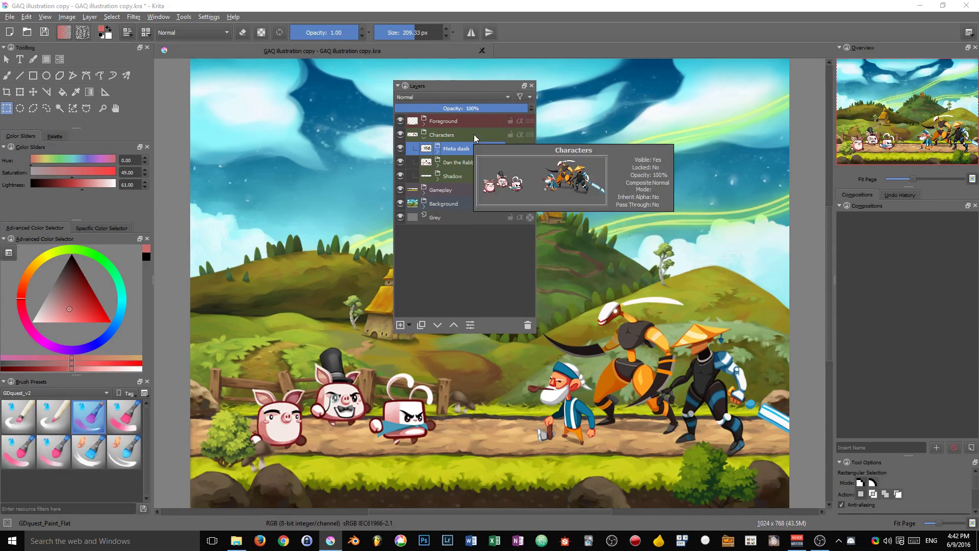
pyautogui.click(479, 164)
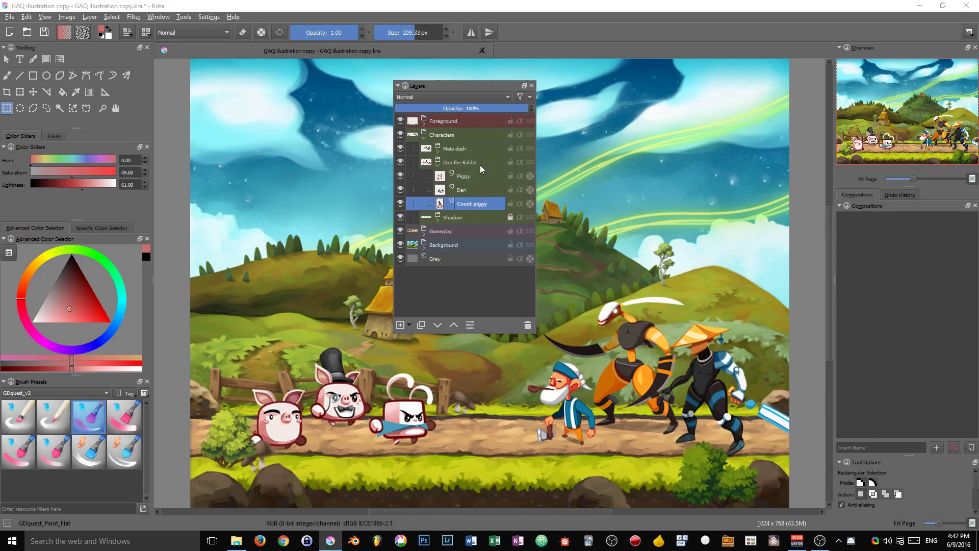
pyautogui.click(470, 175)
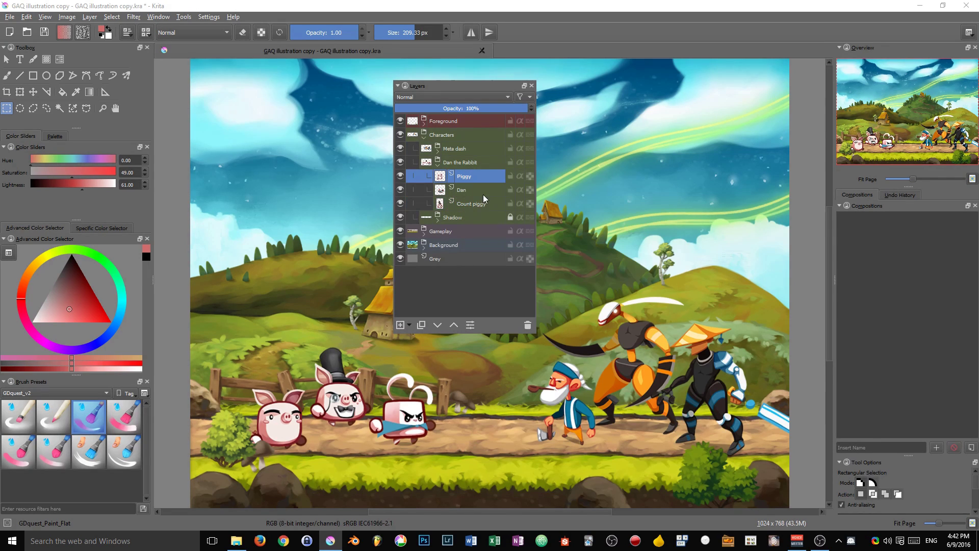
pyautogui.click(472, 202)
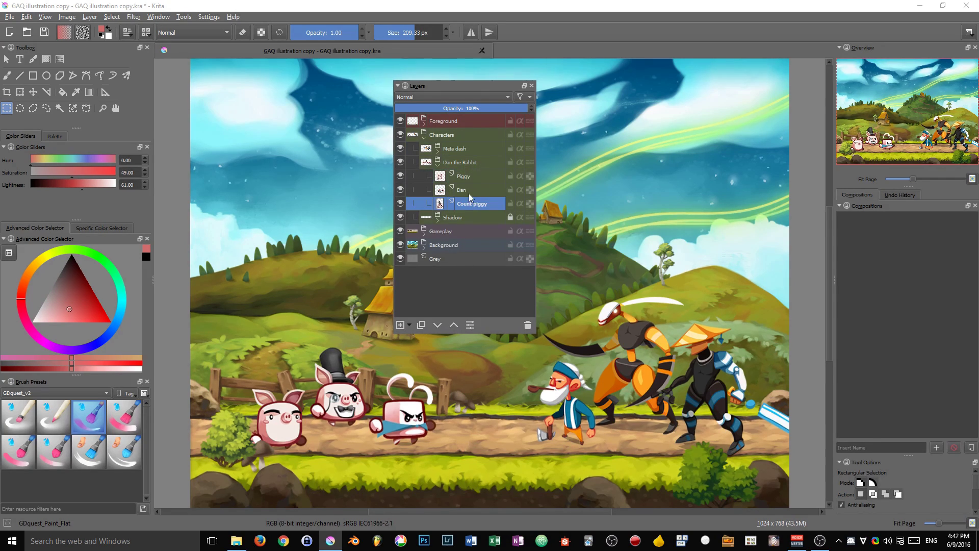
# Step: Select Dan and Piggy, then collapse Dan the Rabbit and select Meta dash
pyautogui.click(475, 190)
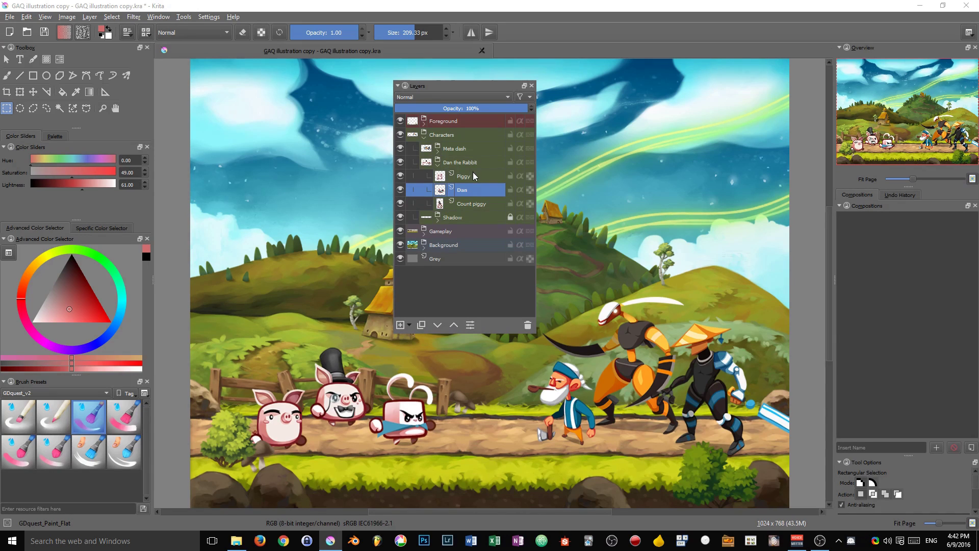
pyautogui.moveTo(473, 173)
pyautogui.click(473, 178)
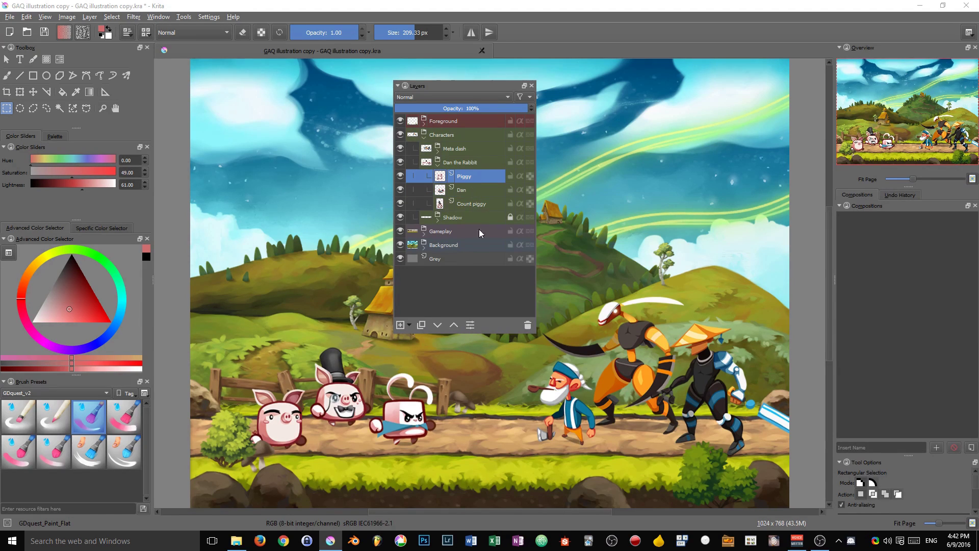
pyautogui.click(438, 165)
pyautogui.click(457, 149)
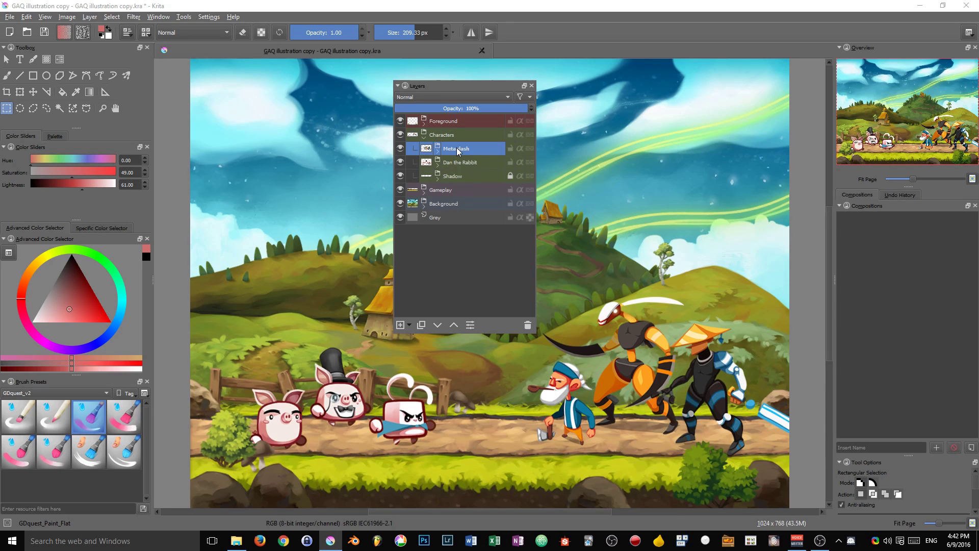
pyautogui.moveTo(464, 153)
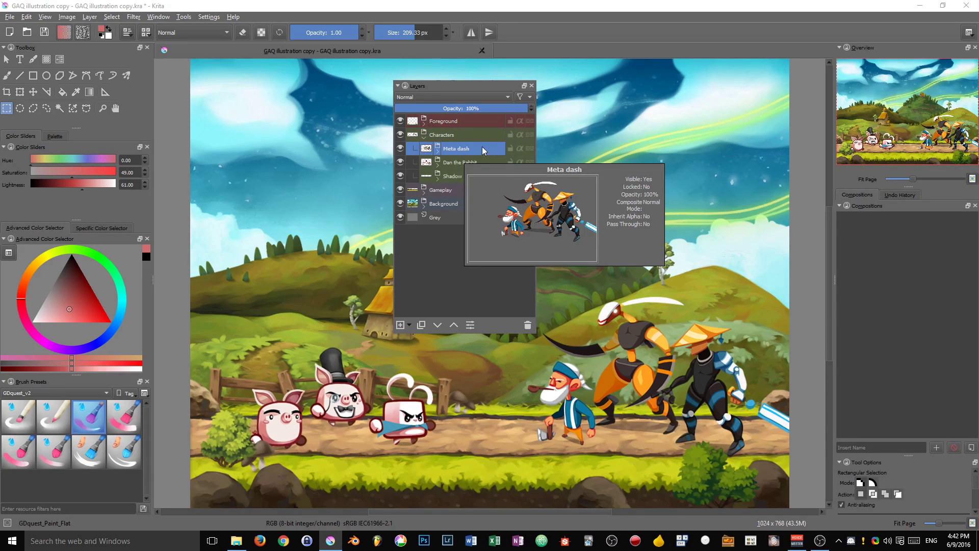
# Step: Expand Dan the Rabbit and select the layers from Meta dash through Count piggy
pyautogui.click(437, 165)
pyautogui.keyDown('shift'); pyautogui.click(481, 189); pyautogui.keyUp('shift')
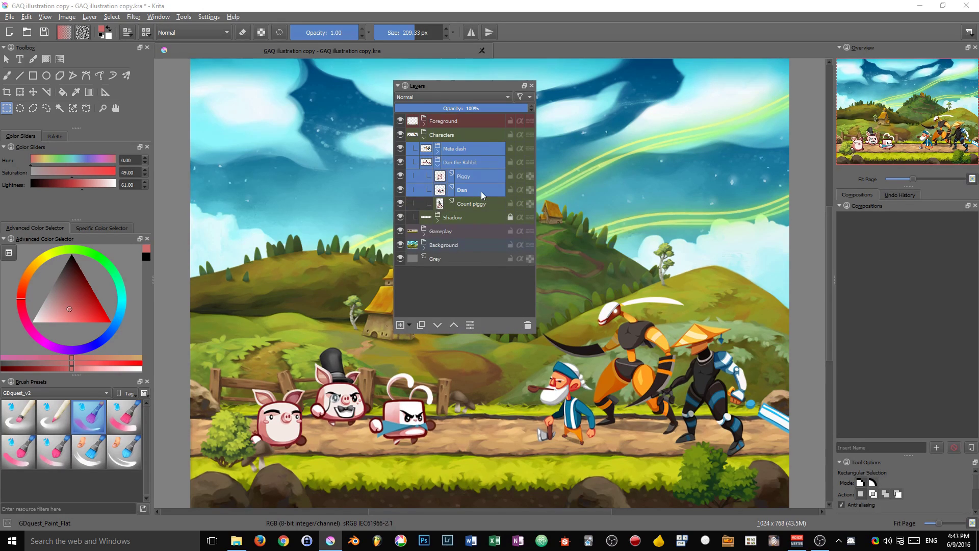
pyautogui.rightClick(469, 190)
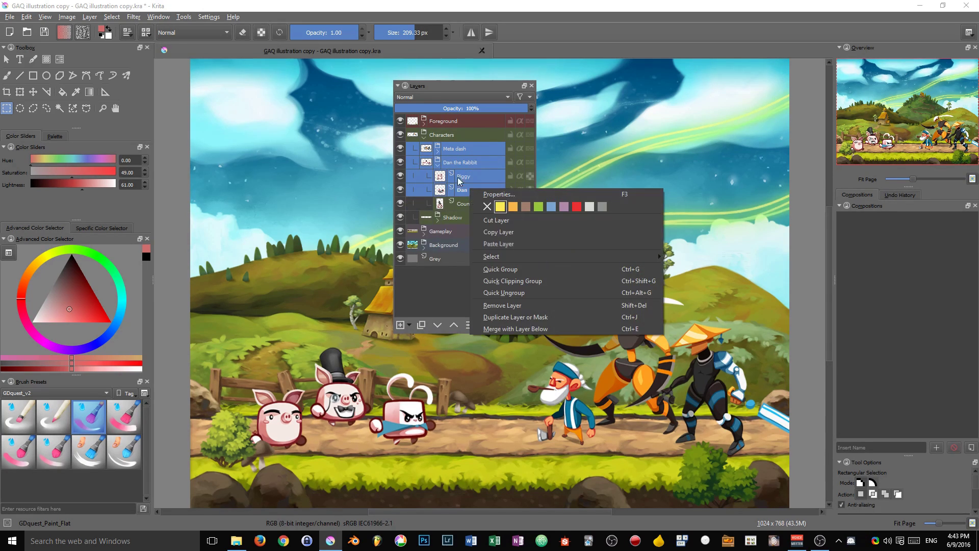
pyautogui.click(464, 146)
pyautogui.click(464, 146)
pyautogui.keyDown('shift'); pyautogui.click(471, 204); pyautogui.keyUp('shift')
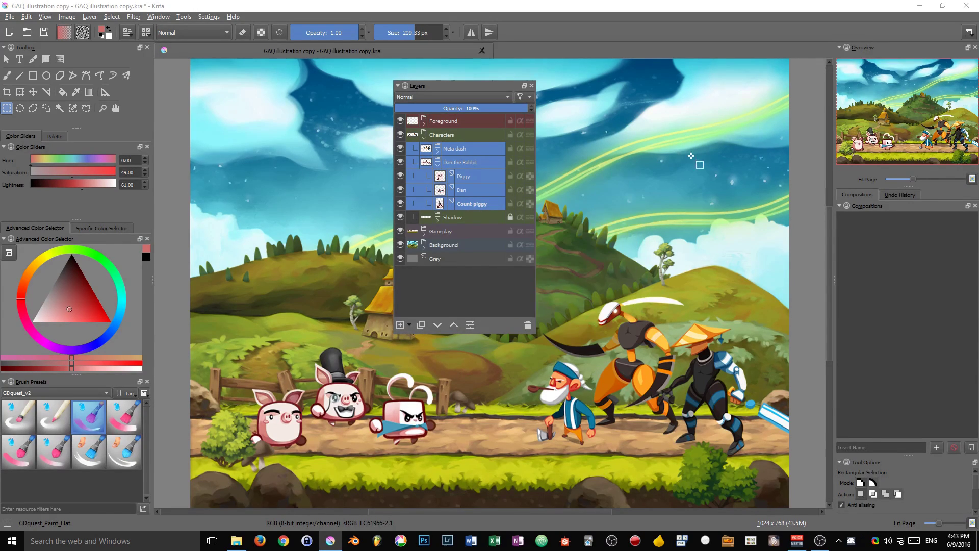
# Step: Set the selected layers' colour label to purple in Layer Properties (F3)
pyautogui.press('F3')
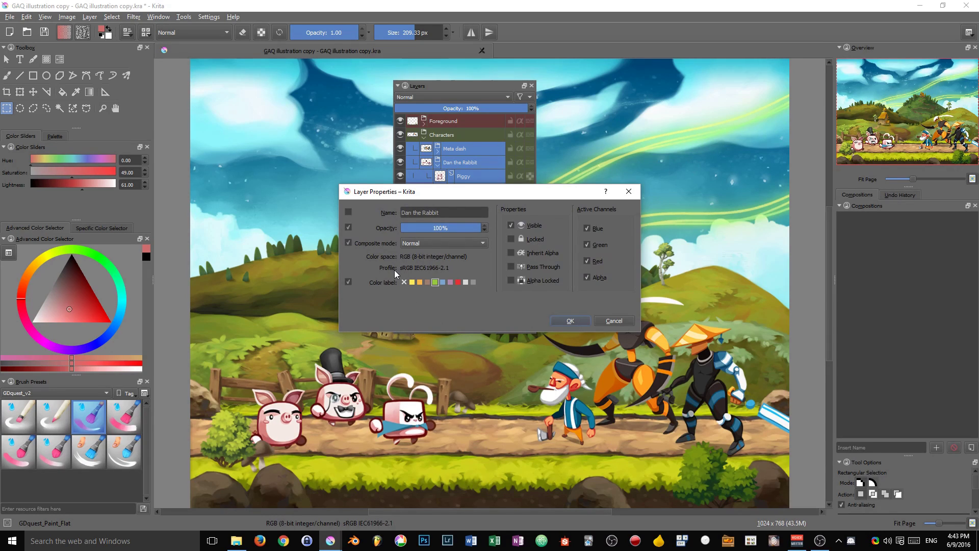
pyautogui.click(450, 282)
pyautogui.click(570, 321)
pyautogui.click(485, 245)
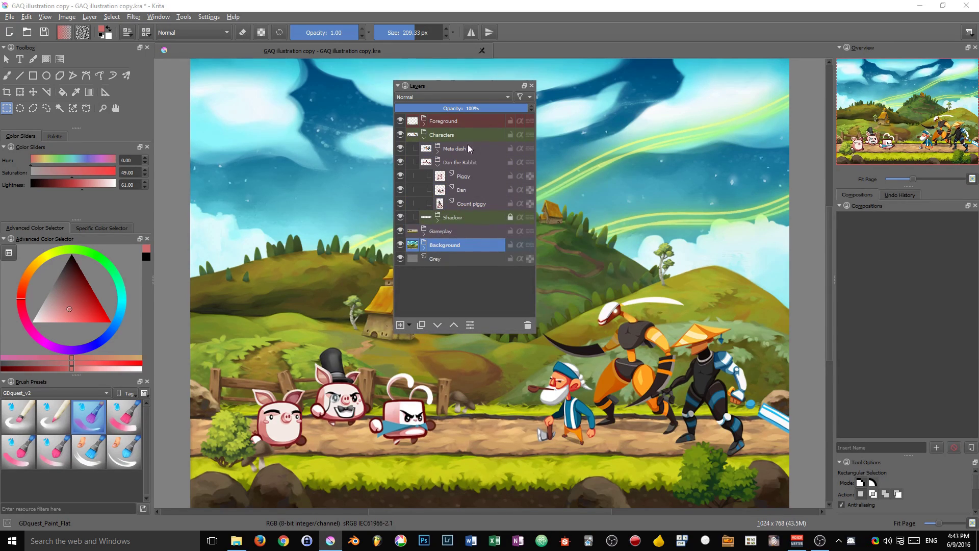
# Step: Filter the layer list to purple-labelled layers
pyautogui.click(469, 190)
pyautogui.click(521, 97)
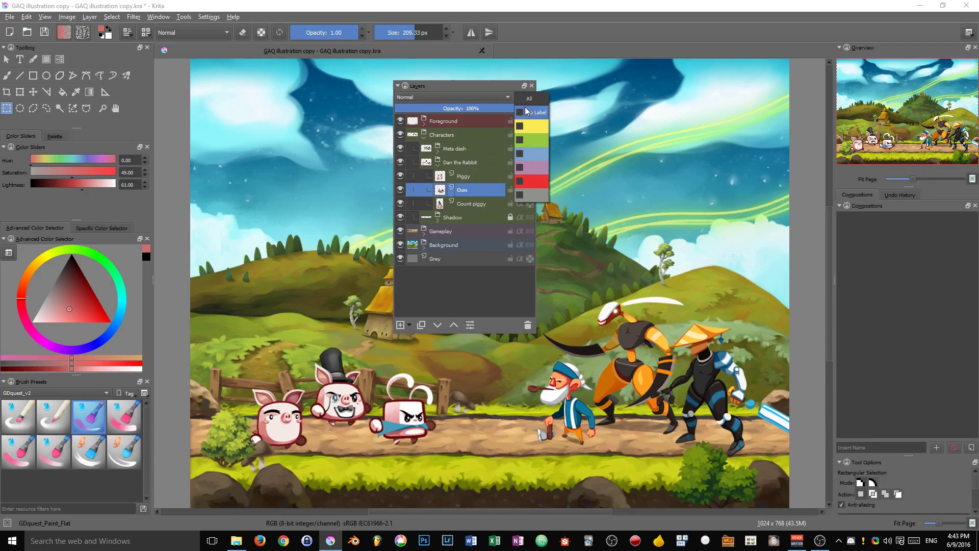
pyautogui.click(533, 170)
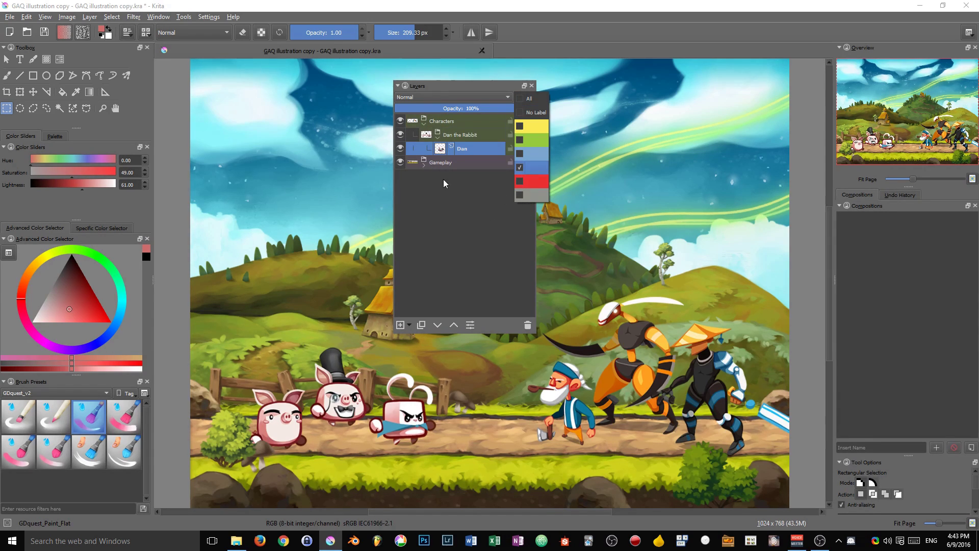
pyautogui.click(467, 151)
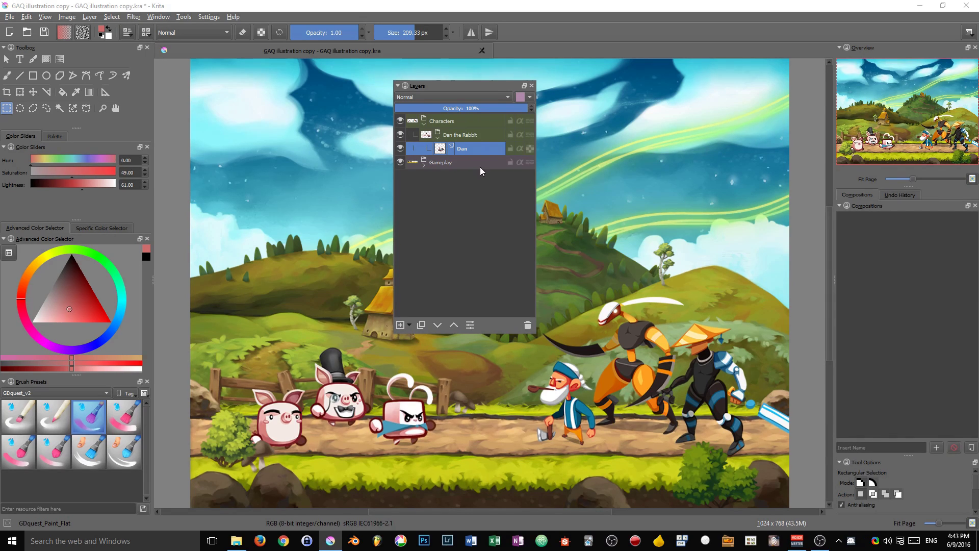
# Step: Collapse Characters, expand the Gameplay group and select Road
pyautogui.moveTo(452, 117)
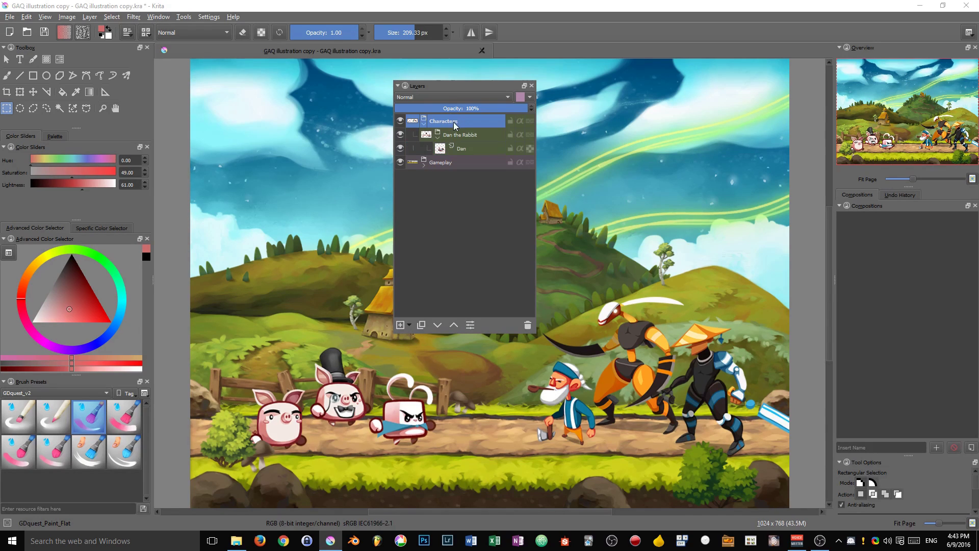
pyautogui.click(460, 138)
pyautogui.moveTo(461, 139); pyautogui.dragTo(396, 149)
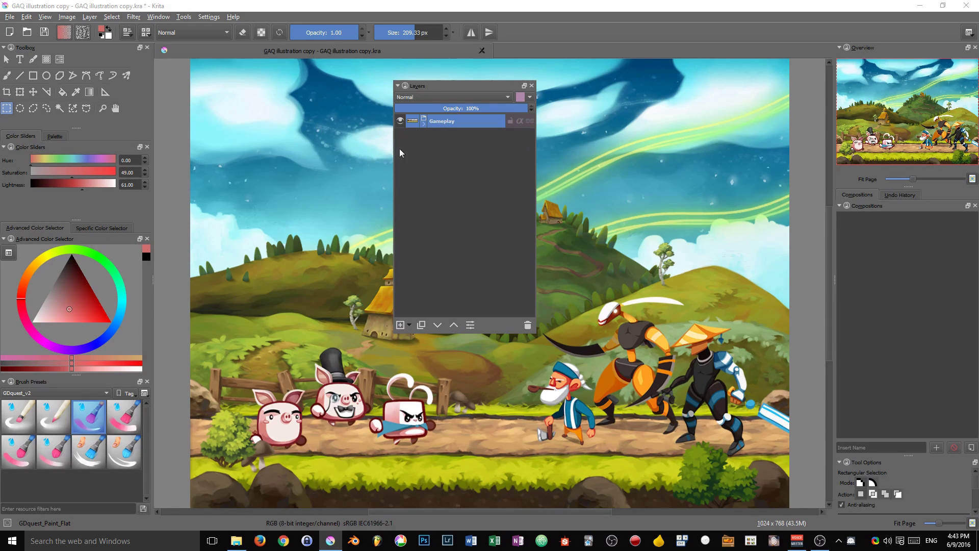
pyautogui.click(420, 122)
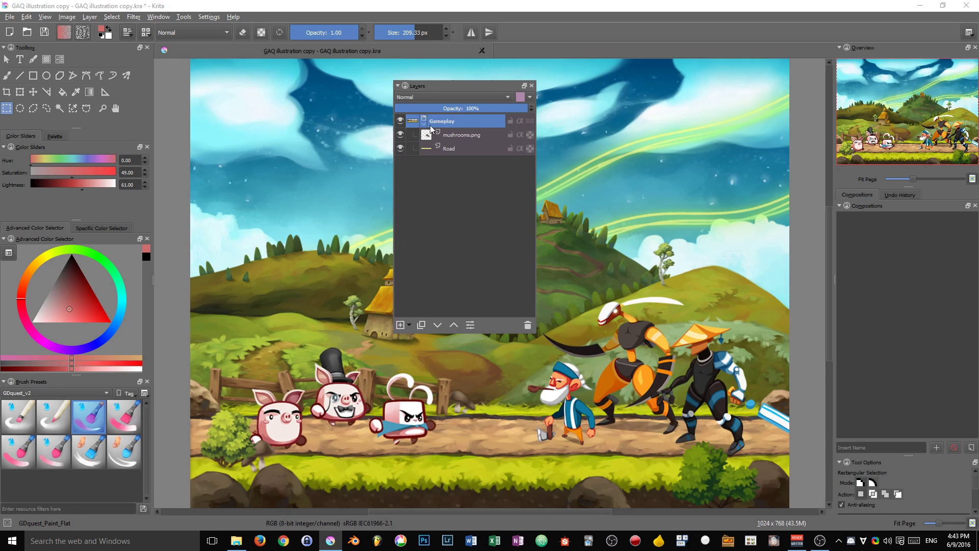
pyautogui.click(485, 148)
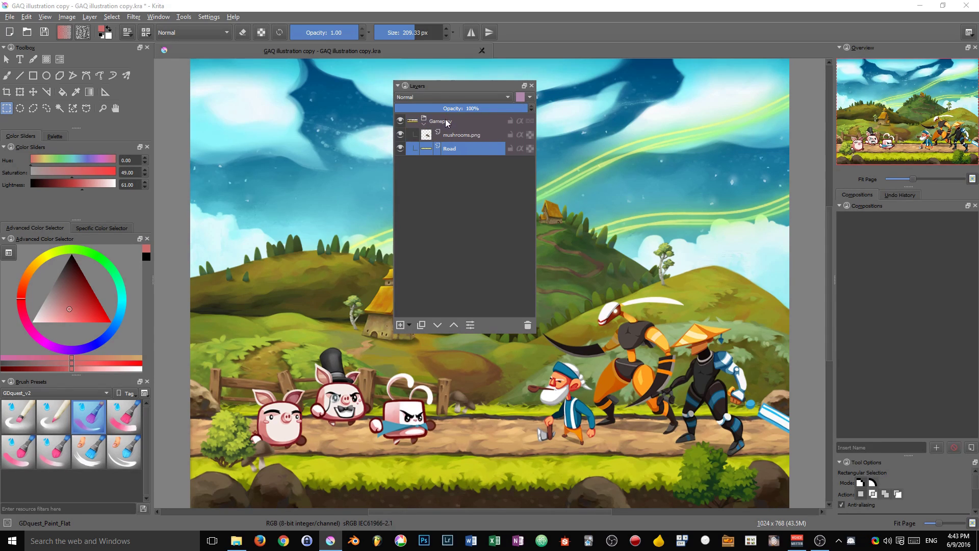
pyautogui.click(524, 99)
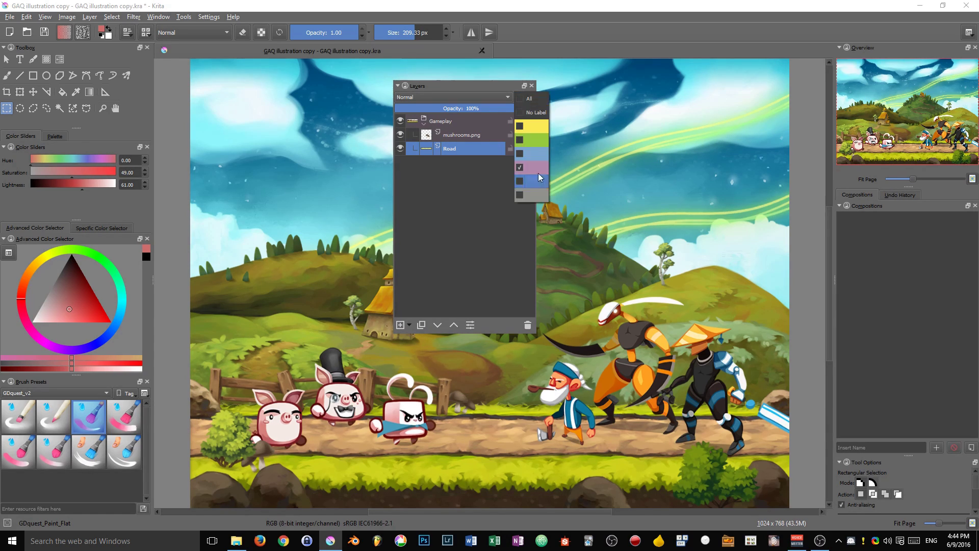
pyautogui.click(541, 134)
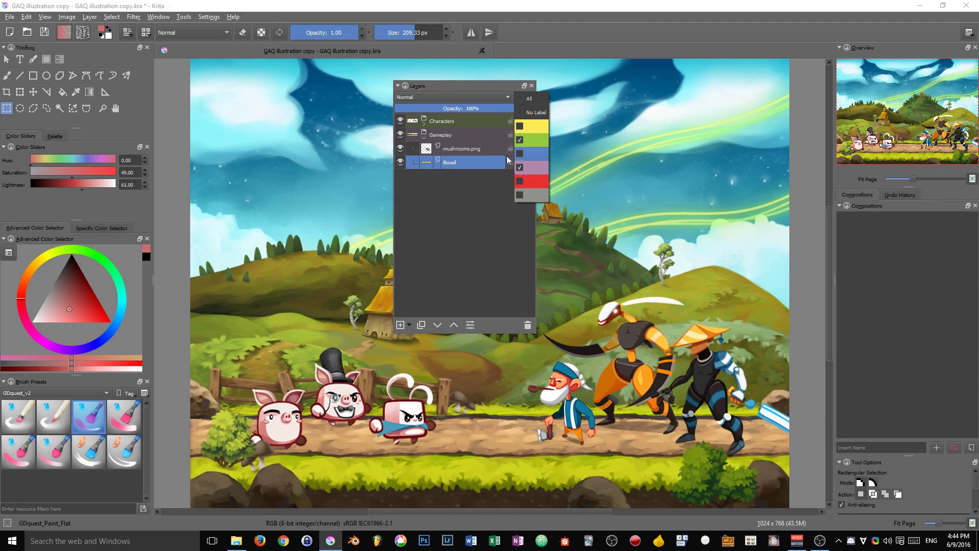
pyautogui.click(422, 123)
pyautogui.click(441, 159)
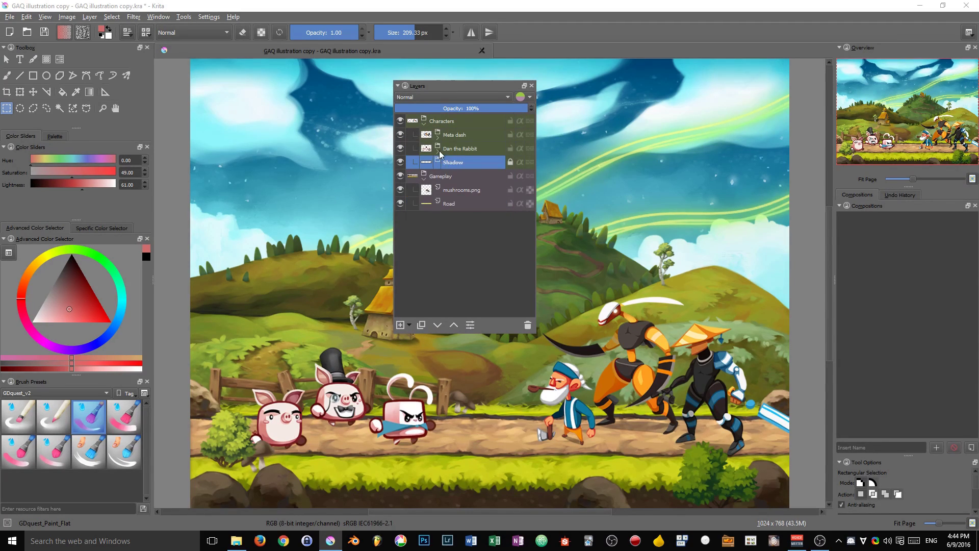
pyautogui.click(439, 152)
pyautogui.click(482, 178)
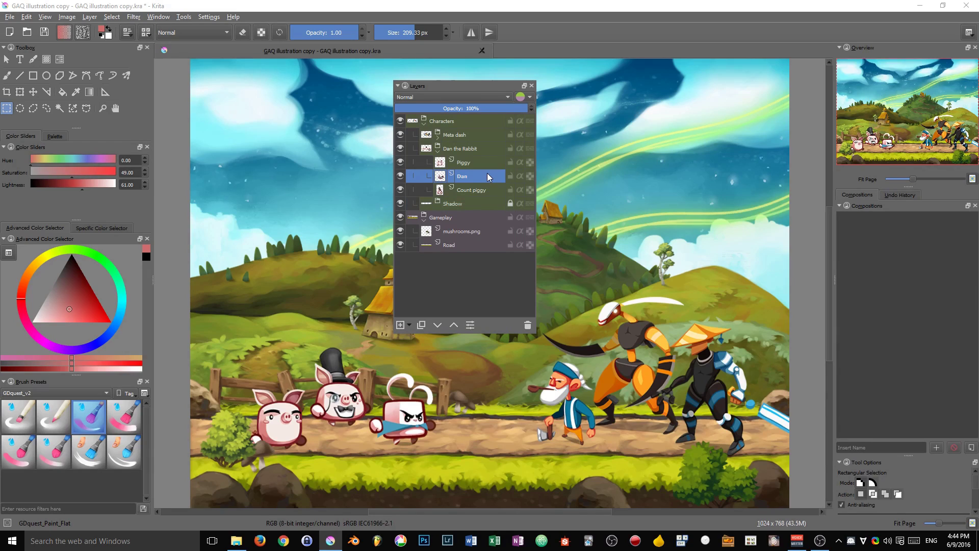
pyautogui.keyDown('ctrl'); pyautogui.click(489, 163); pyautogui.keyUp('ctrl')
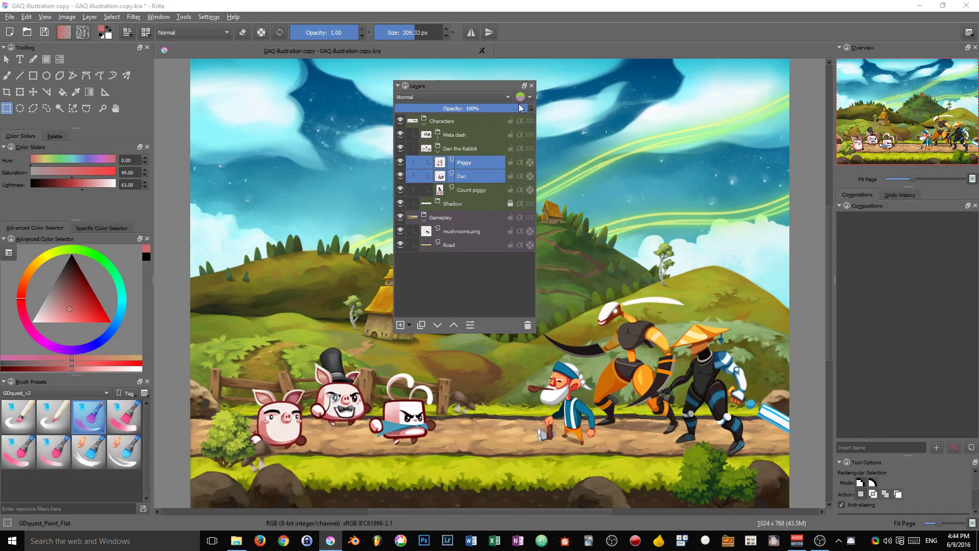
pyautogui.click(521, 100)
pyautogui.click(536, 130)
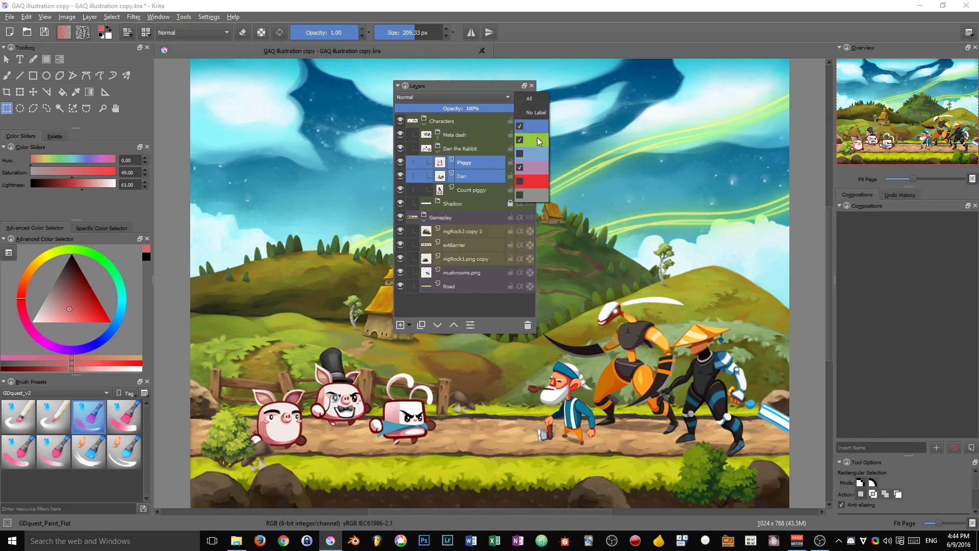
pyautogui.click(472, 178)
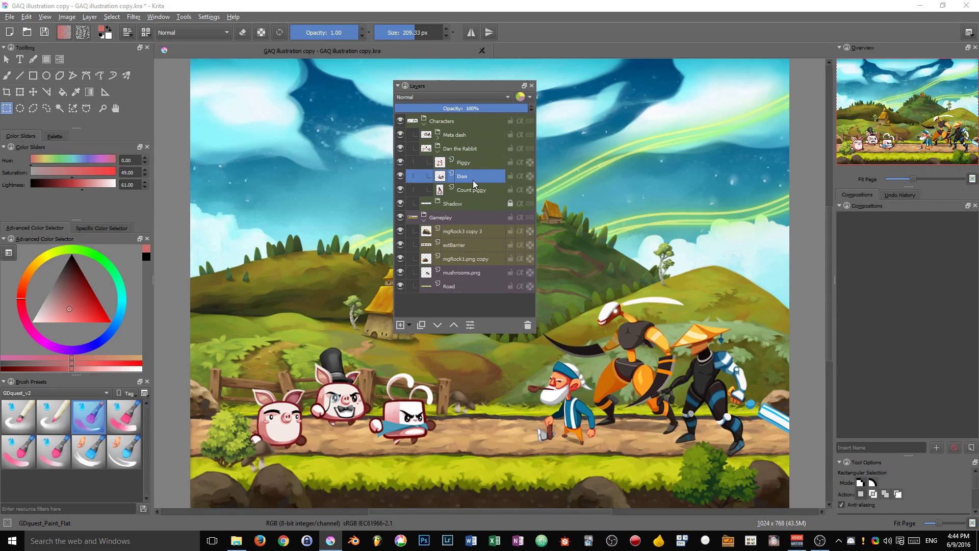
pyautogui.click(531, 96)
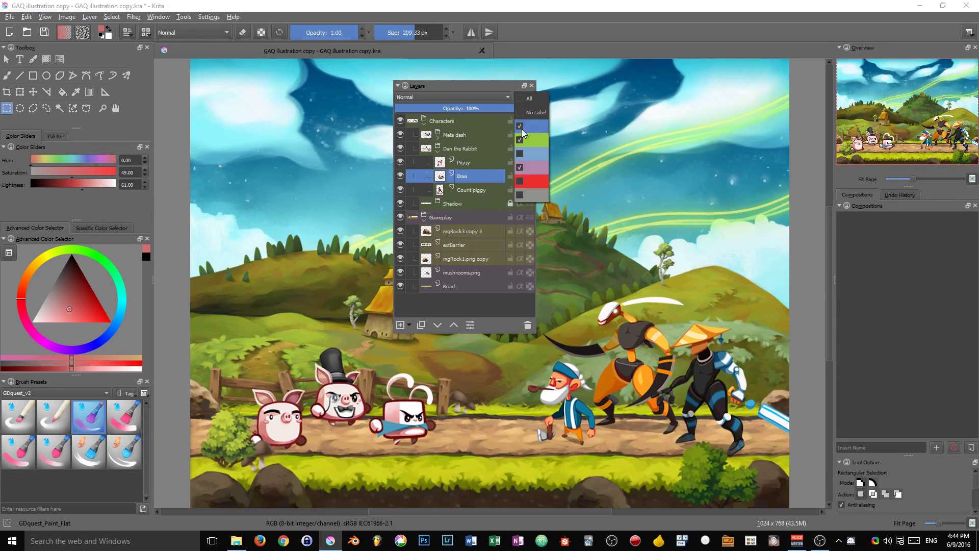
pyautogui.click(521, 129)
pyautogui.click(525, 112)
pyautogui.click(488, 147)
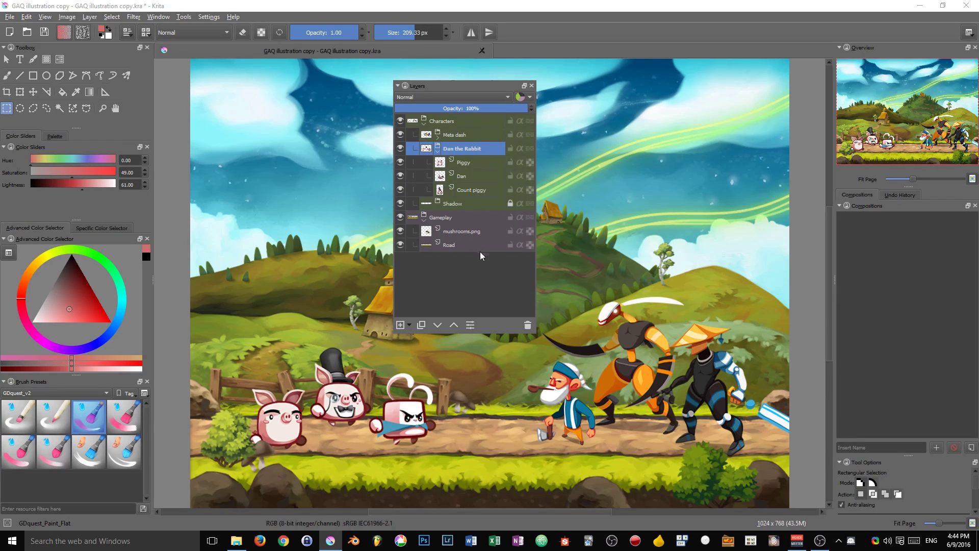
# Step: Reset the label filter to All, then uncheck labels until only Characters and Dan the Rabbit show
pyautogui.click(520, 97)
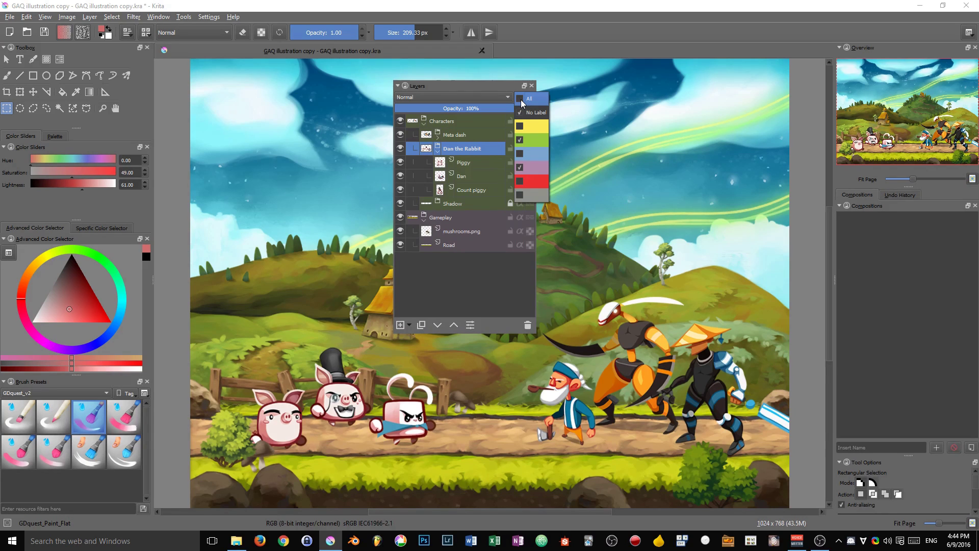
pyautogui.click(522, 99)
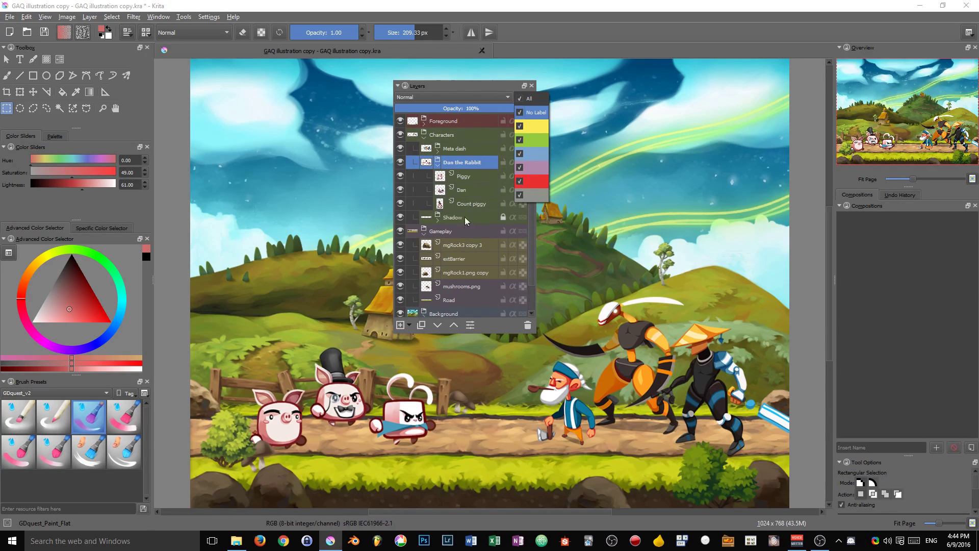
pyautogui.click(519, 139)
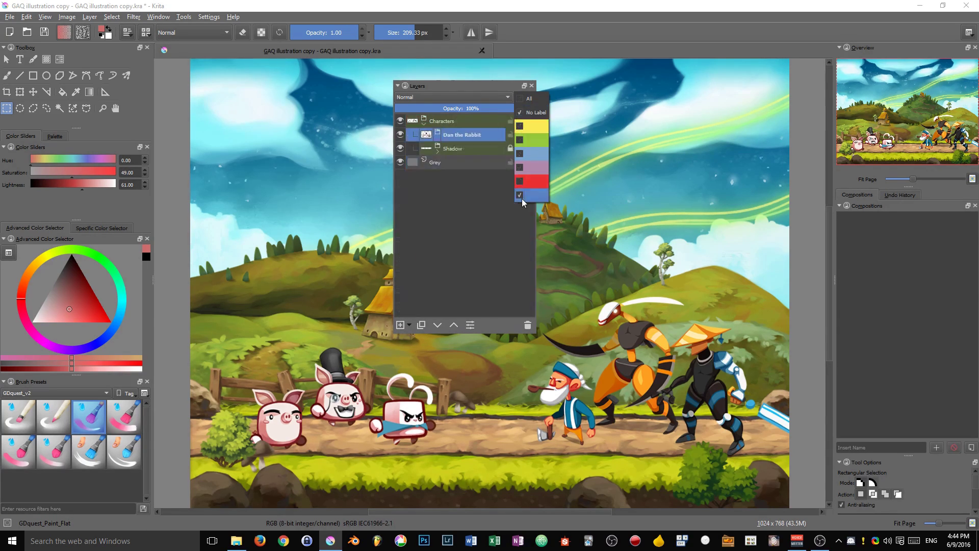
pyautogui.click(520, 194)
pyautogui.click(450, 204)
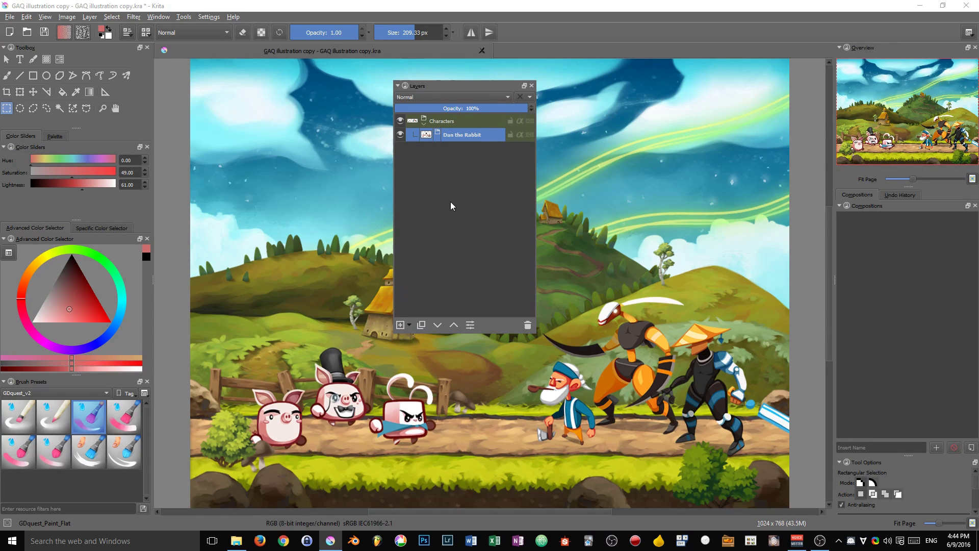
pyautogui.click(519, 97)
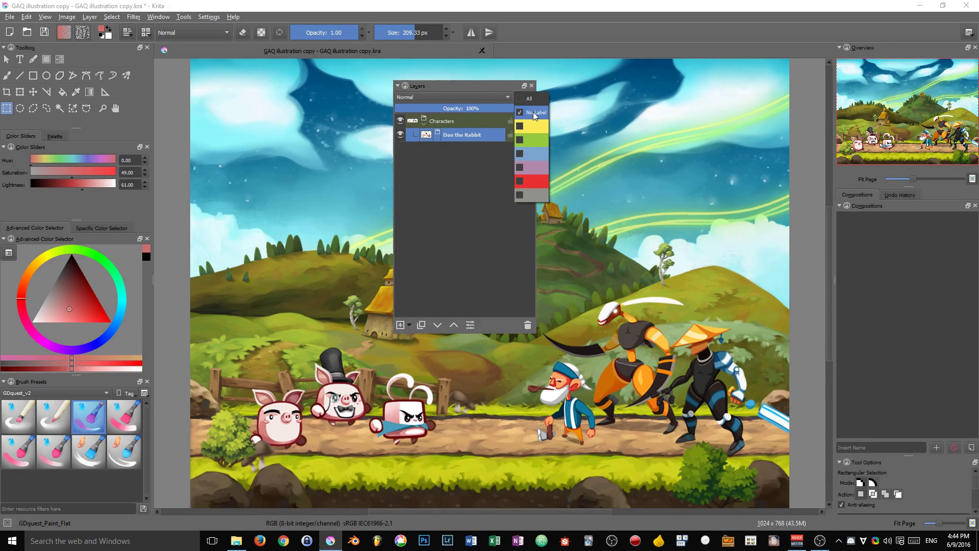
pyautogui.click(466, 202)
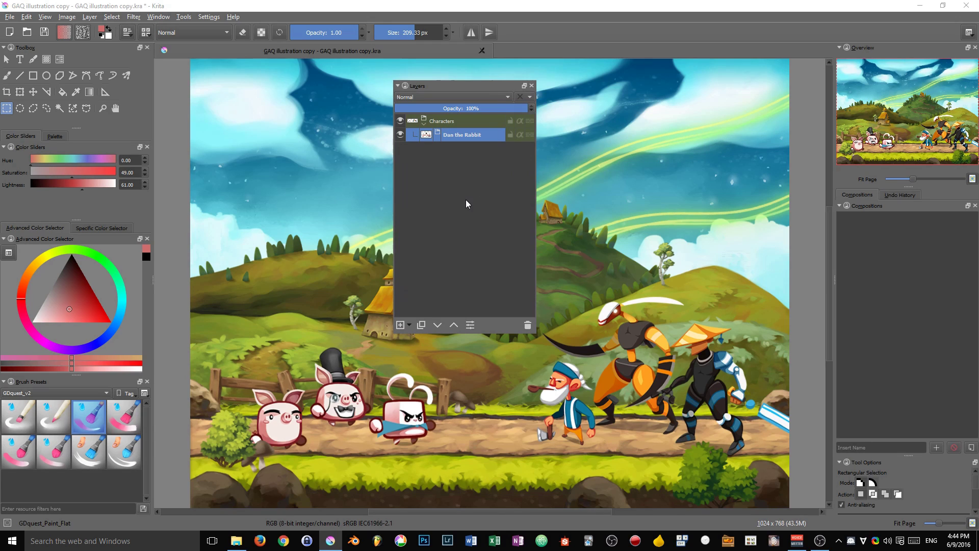
# Step: Insert three new layers, Layers 52–54, inside Dan the Rabbit and click through them
pyautogui.press('Insert')
pyautogui.press('Insert')
pyautogui.press('Insert')
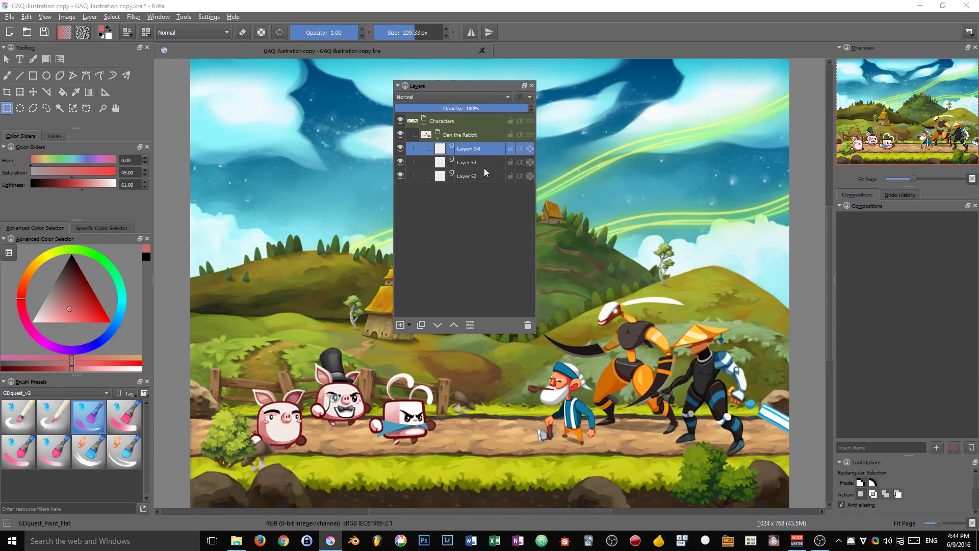
pyautogui.click(475, 166)
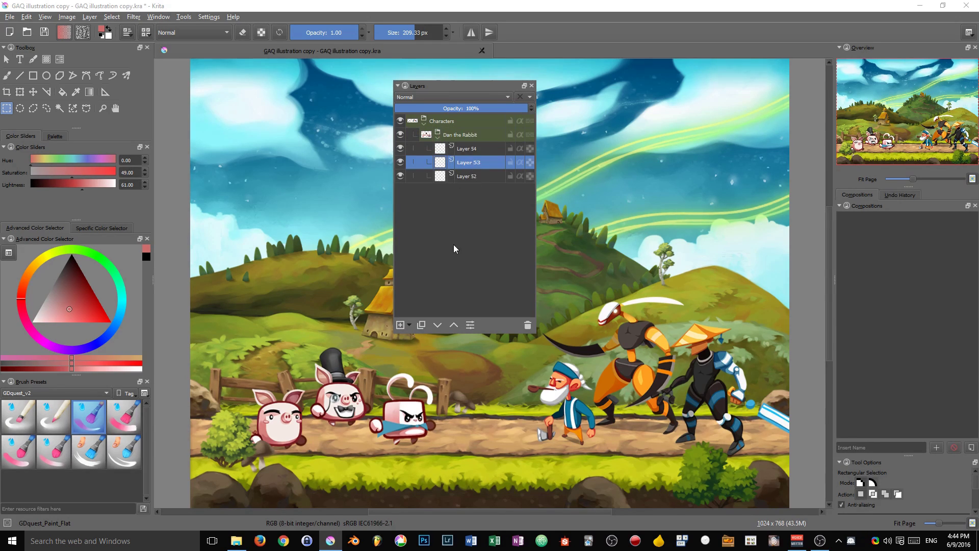
pyautogui.click(479, 176)
pyautogui.click(484, 150)
pyautogui.click(479, 163)
pyautogui.click(479, 174)
pyautogui.click(481, 150)
pyautogui.click(480, 163)
pyautogui.click(479, 174)
pyautogui.click(477, 148)
pyautogui.click(477, 175)
pyautogui.click(469, 149)
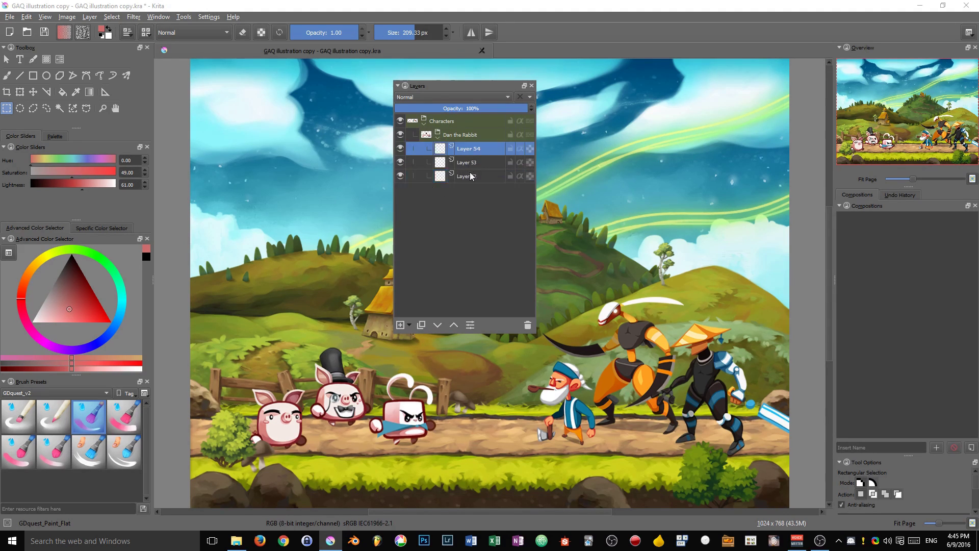
pyautogui.keyDown('shift'); pyautogui.click(470, 176); pyautogui.keyUp('shift')
# Step: Multi-select Layers 54, 53 and 52, then switch between Characters and Dan the Rabbit
pyautogui.click(464, 121)
pyautogui.click(461, 136)
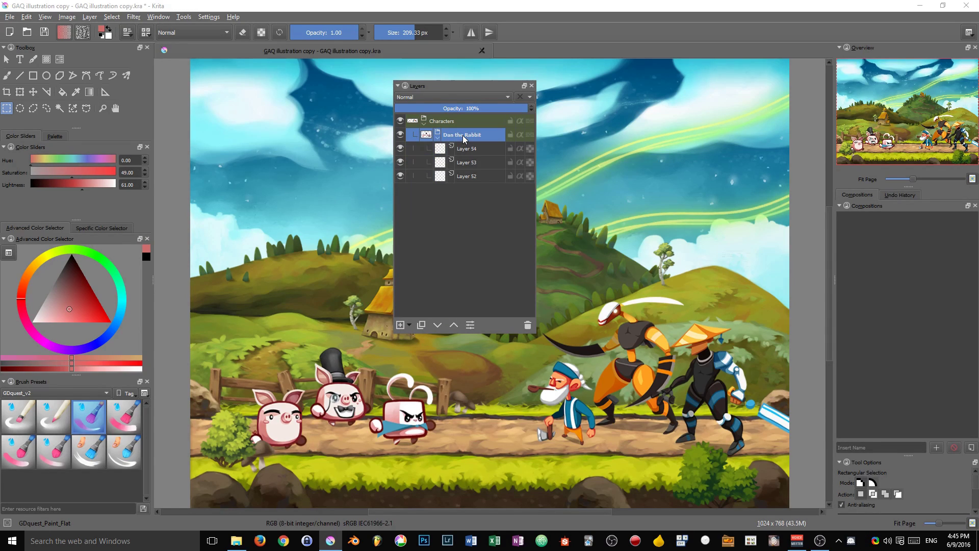
pyautogui.click(488, 150)
pyautogui.keyDown('shift'); pyautogui.click(485, 162); pyautogui.keyUp('shift')
pyautogui.keyDown('shift'); pyautogui.click(482, 174); pyautogui.keyUp('shift')
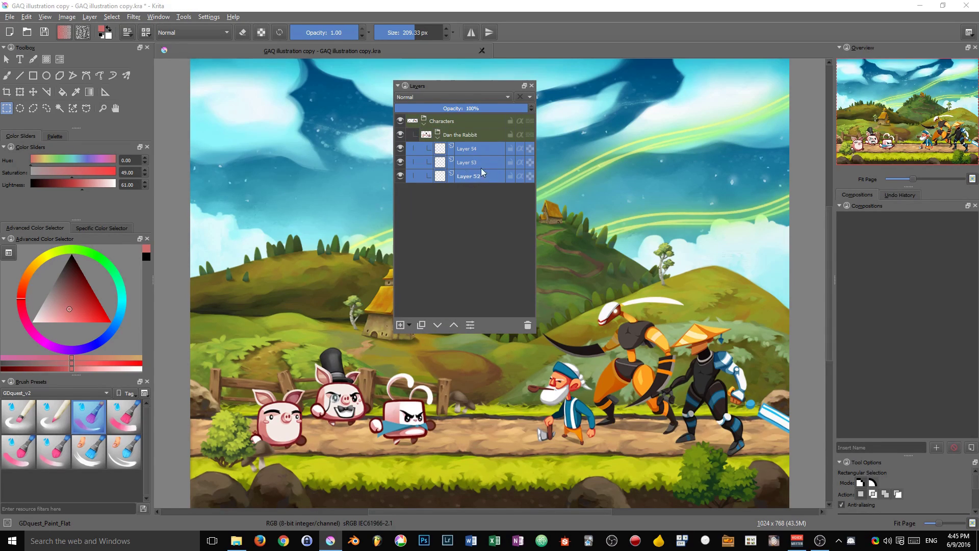
pyautogui.click(455, 124)
pyautogui.click(458, 134)
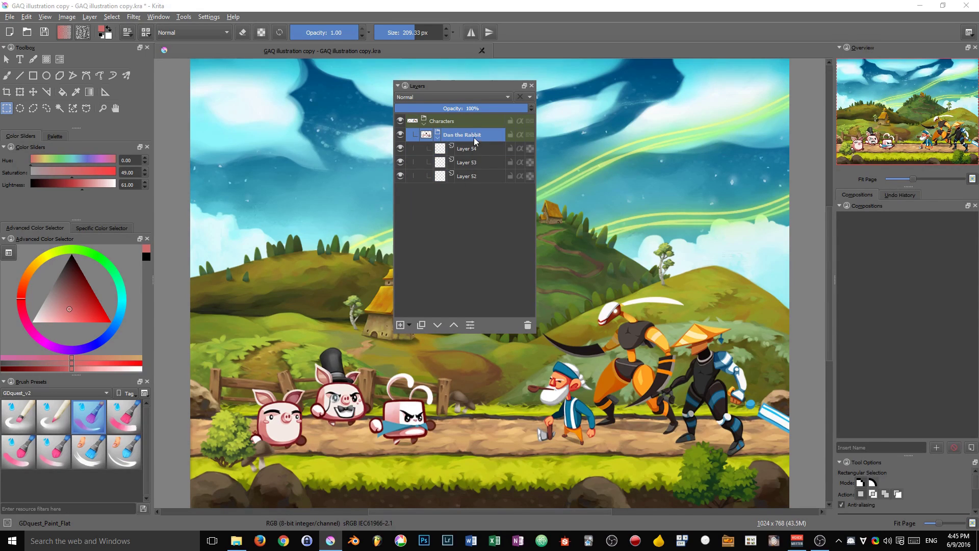
pyautogui.click(466, 122)
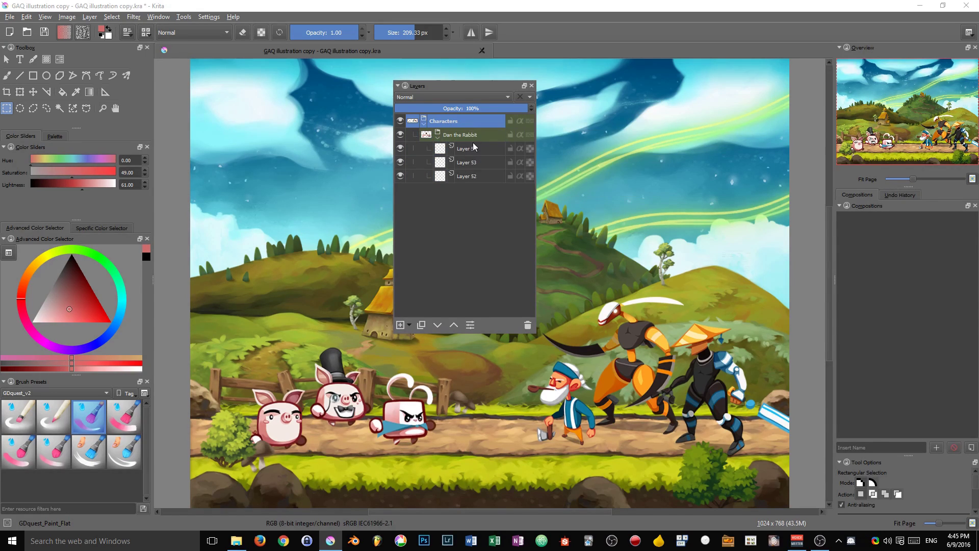
pyautogui.moveTo(473, 153)
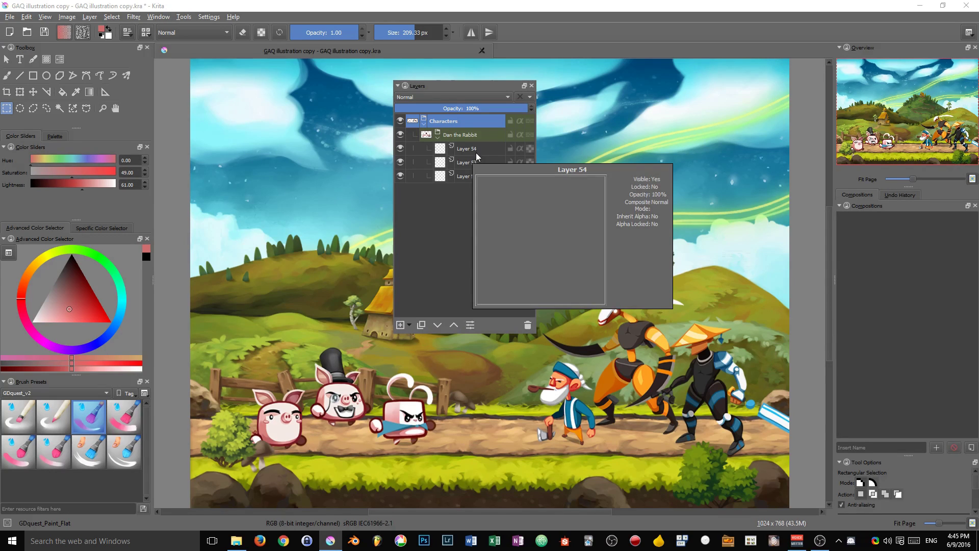
# Step: Reset the label filter to All, check only green, and select Meta dash then Dan
pyautogui.click(523, 97)
pyautogui.click(525, 100)
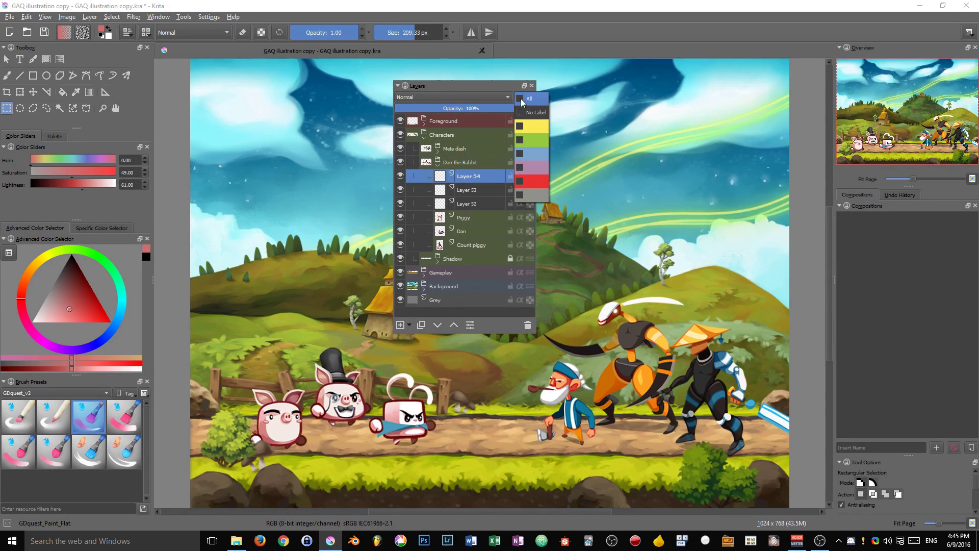
pyautogui.click(535, 142)
pyautogui.click(473, 133)
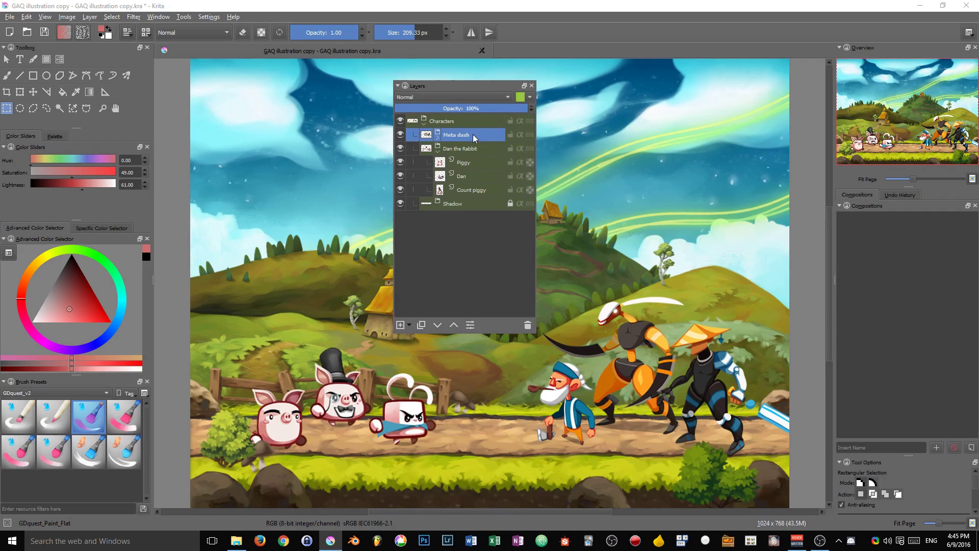
pyautogui.click(467, 173)
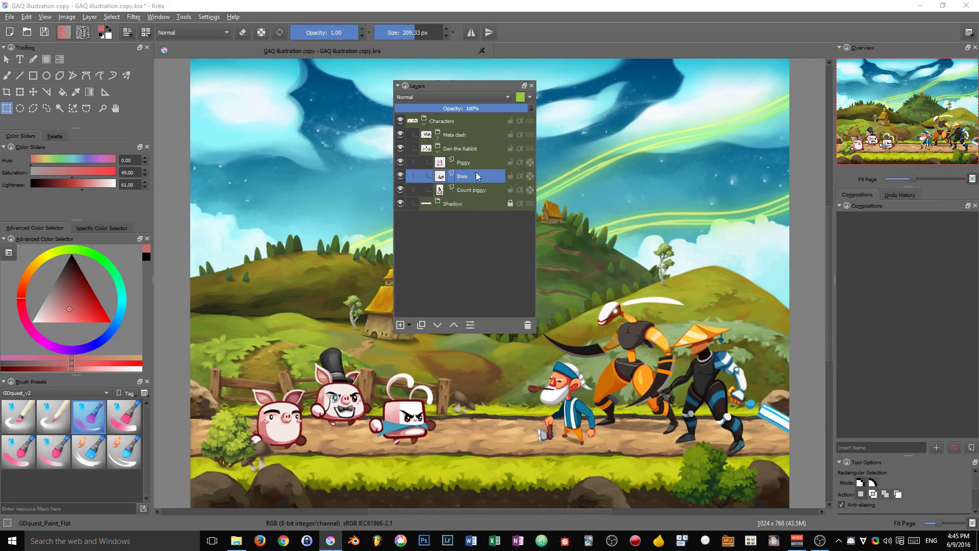
pyautogui.click(519, 97)
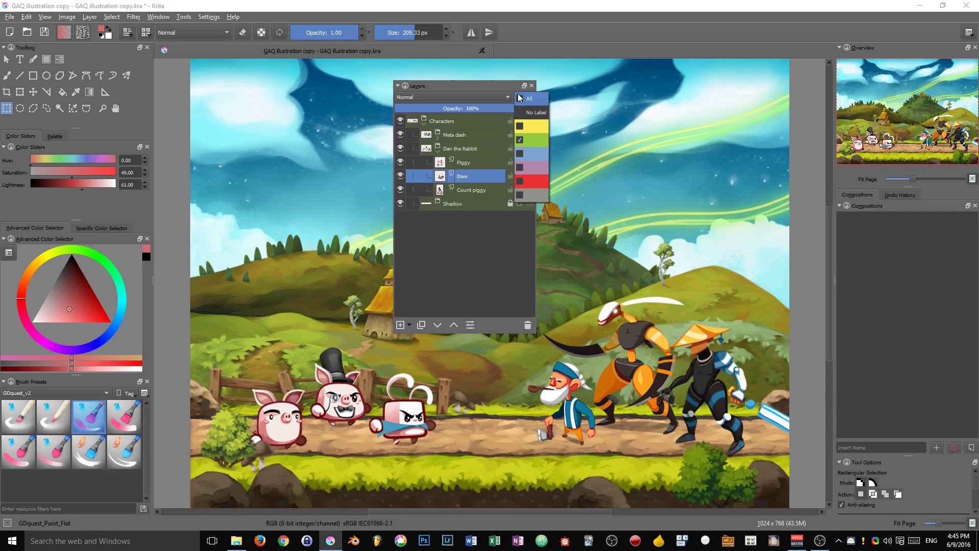
# Step: Clear the label filter and bring up Meta dash's colour-label choices from its context menu
pyautogui.click(544, 151)
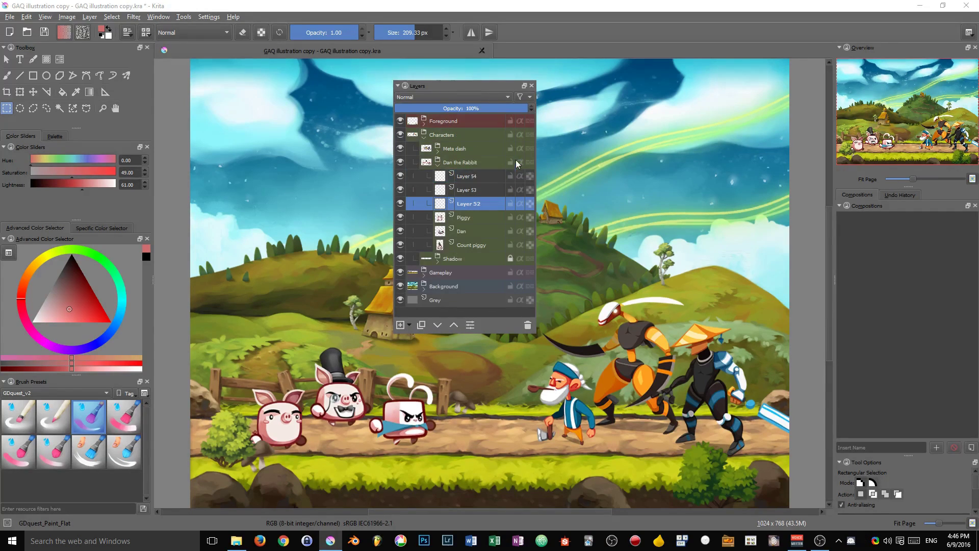
pyautogui.click(461, 147)
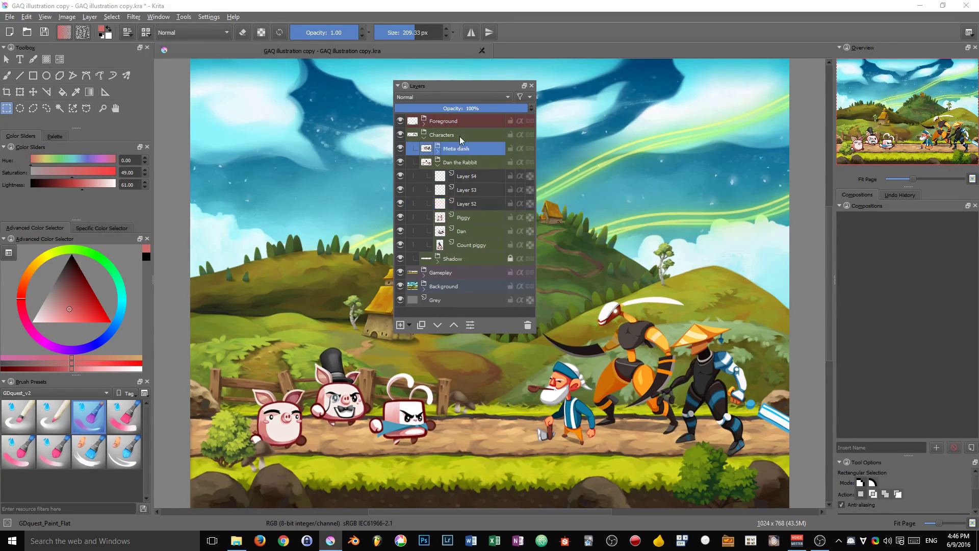
pyautogui.rightClick(460, 146)
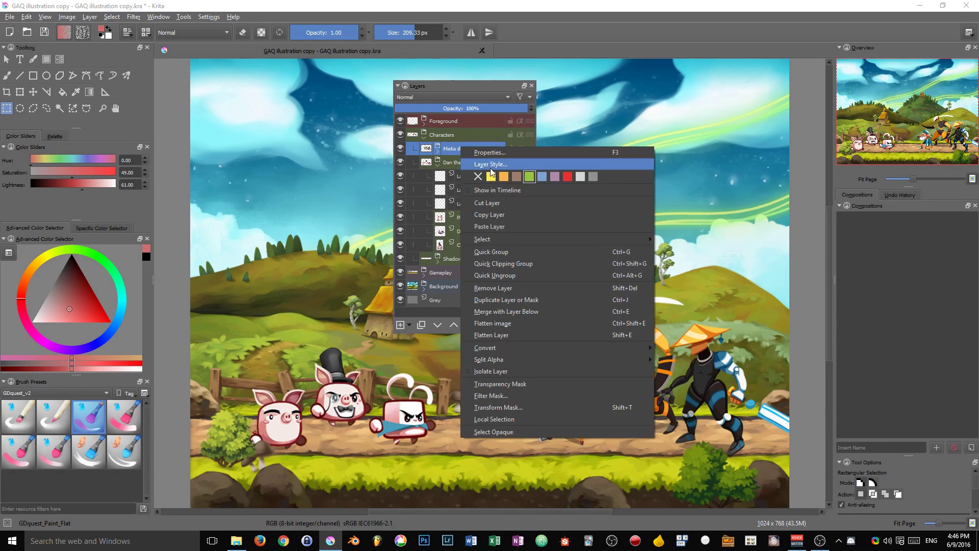